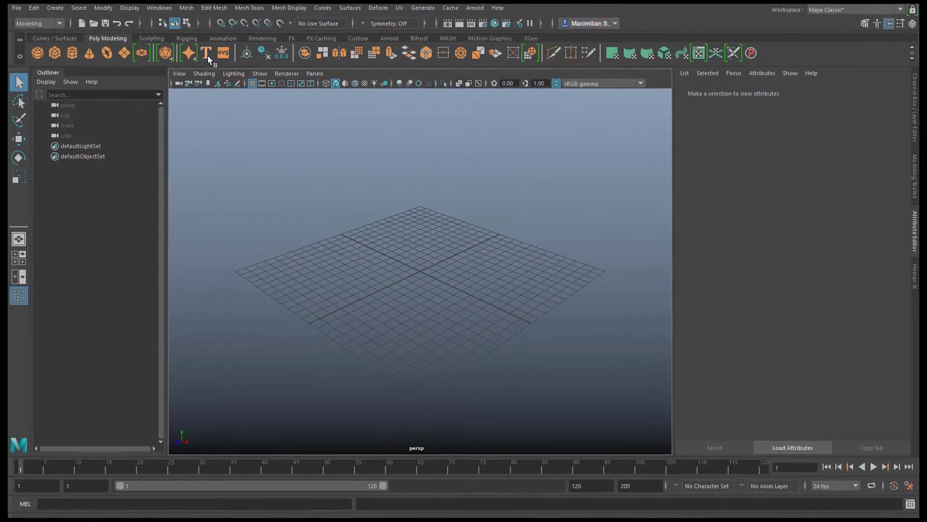
Create a polygon 3D type object and replace its text with "@".
left_click(211, 56)
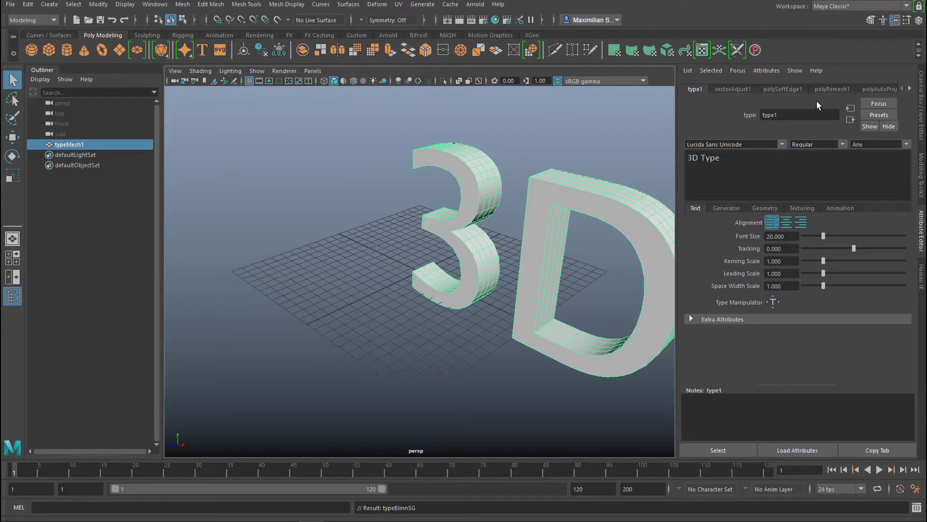
left_click(730, 159)
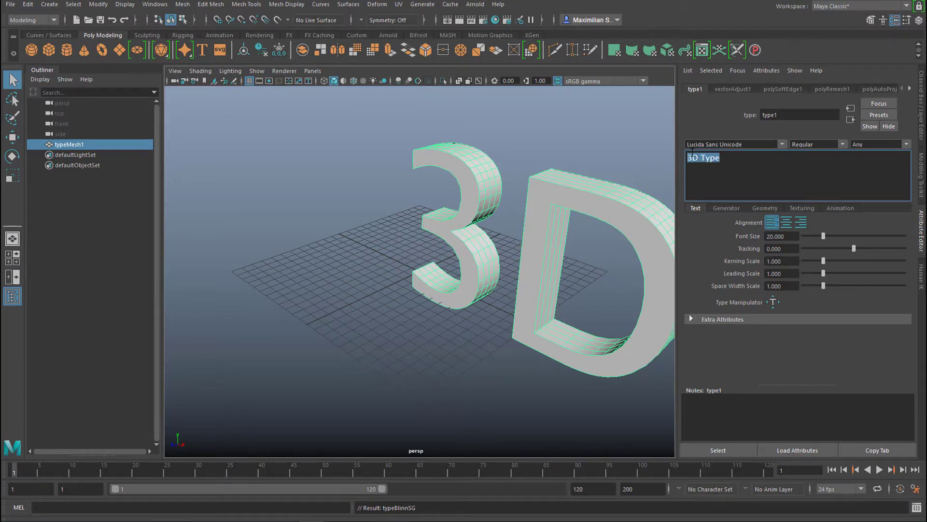
type("@")
Try the Lucida Fax font on the @ text and set its font to Lucida Sans Unicode.
left_click_drag(490, 310, 524, 285, "alt")
left_click(781, 145)
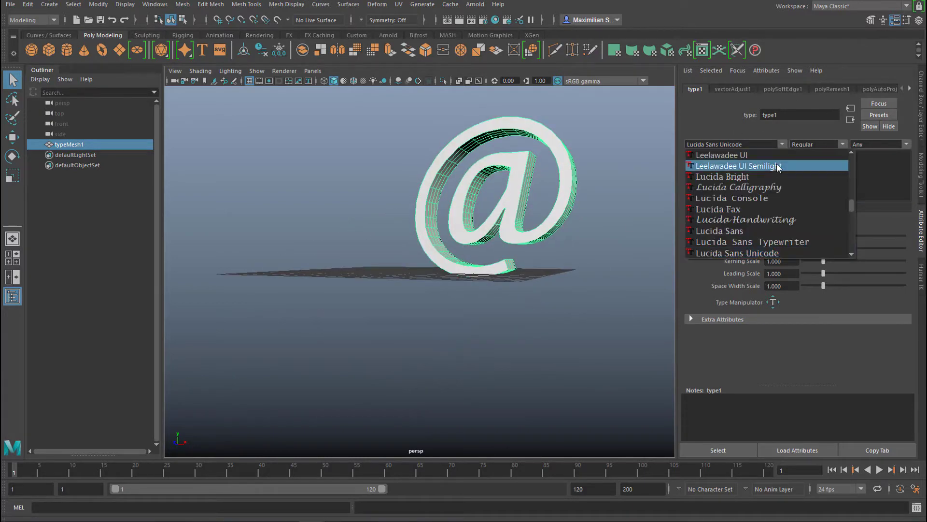
left_click(765, 208)
left_click_drag(591, 284, 600, 290, "alt")
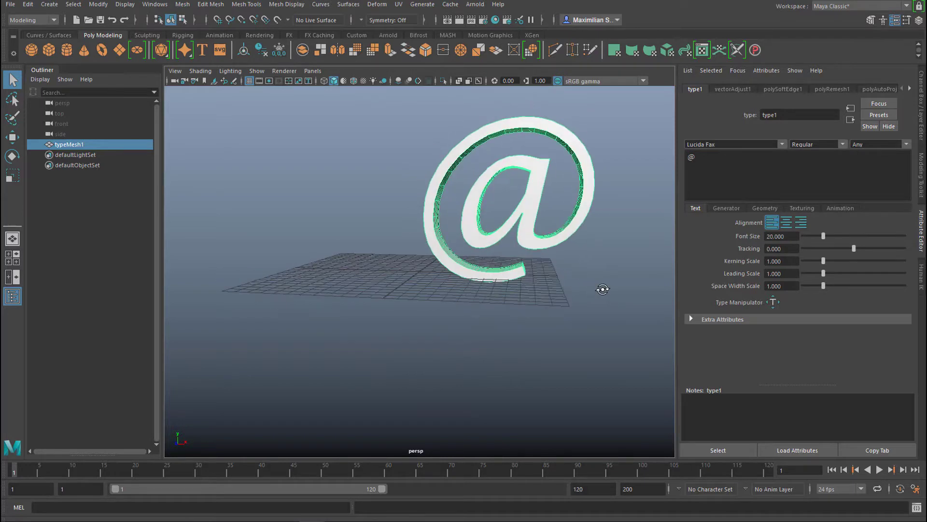
left_click(781, 145)
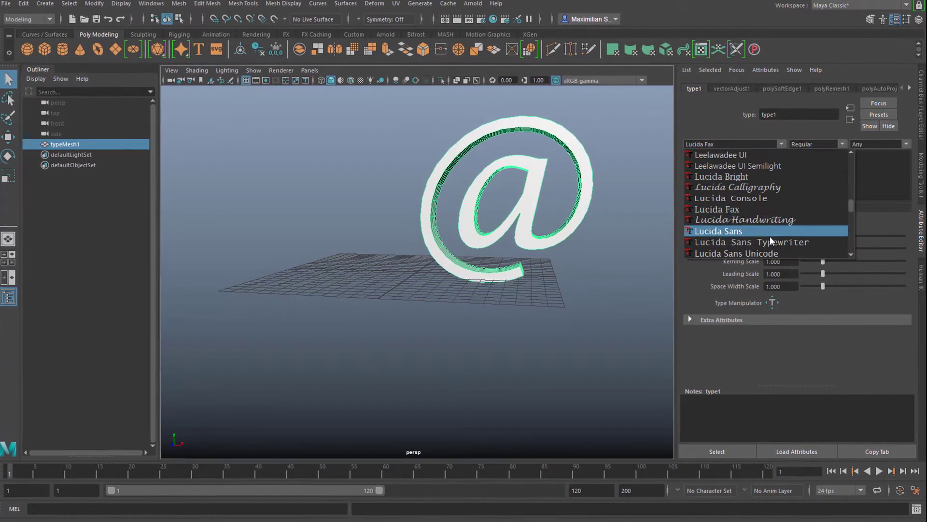
left_click(754, 255)
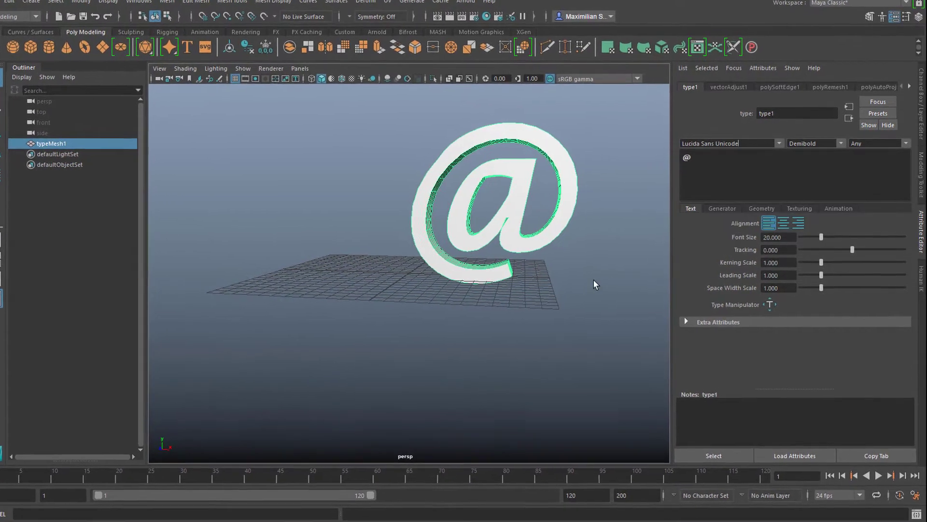
Enable Deformable Type in the geometry settings of the @ text and inspect the denser mesh.
left_click_drag(594, 280, 494, 218, "alt")
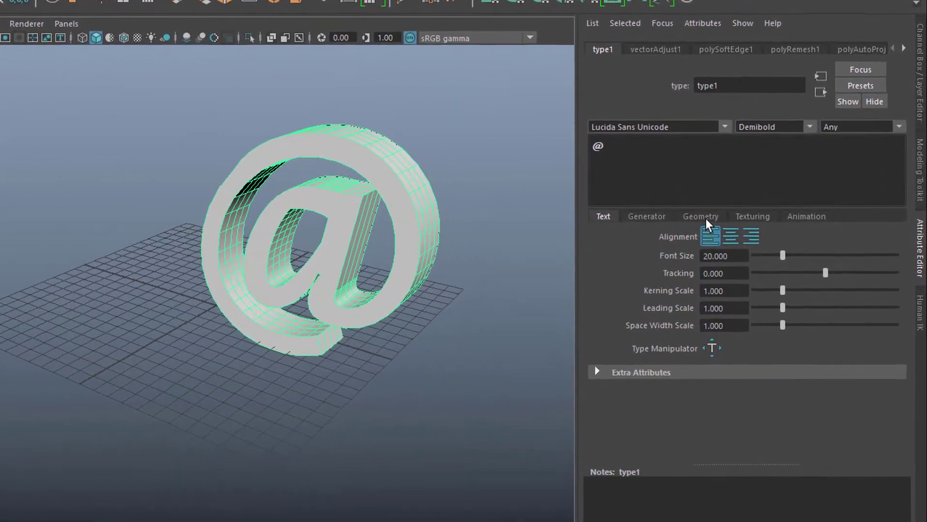
left_click(724, 216)
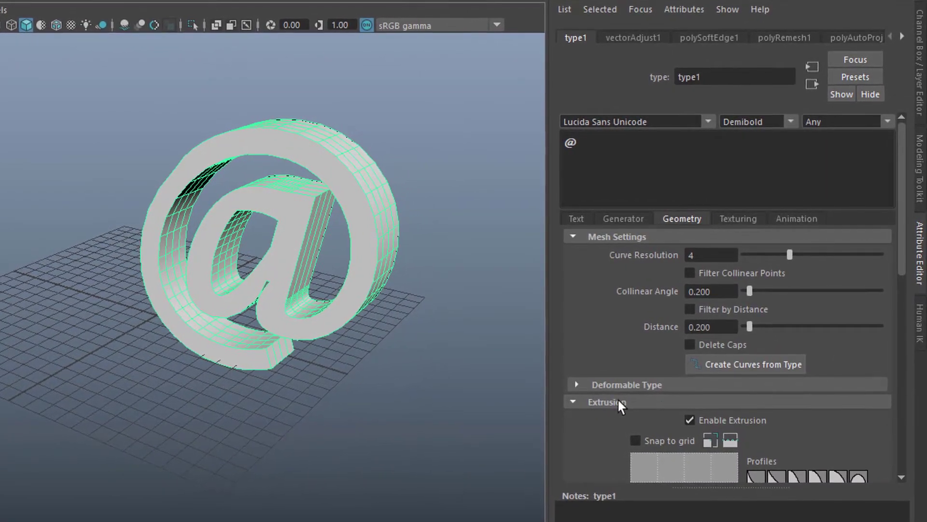
left_click(575, 385)
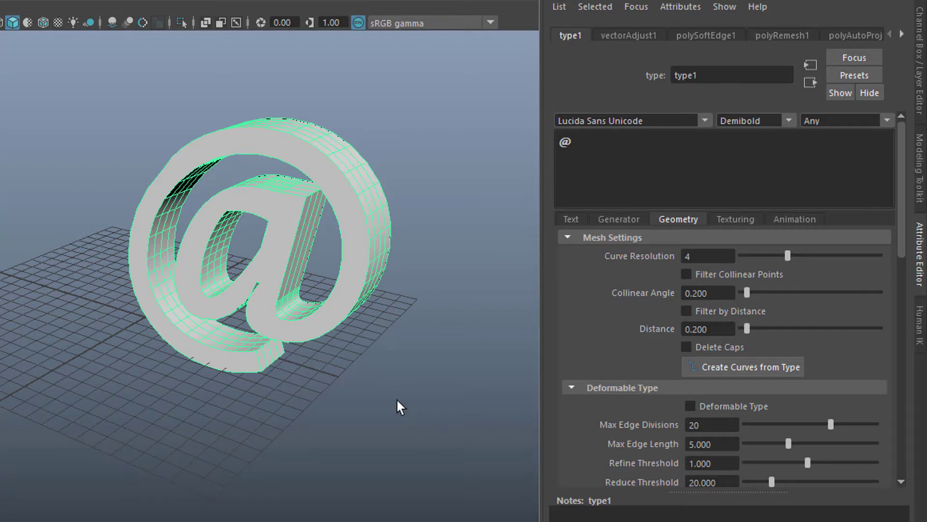
left_click_drag(397, 405, 459, 376, "alt")
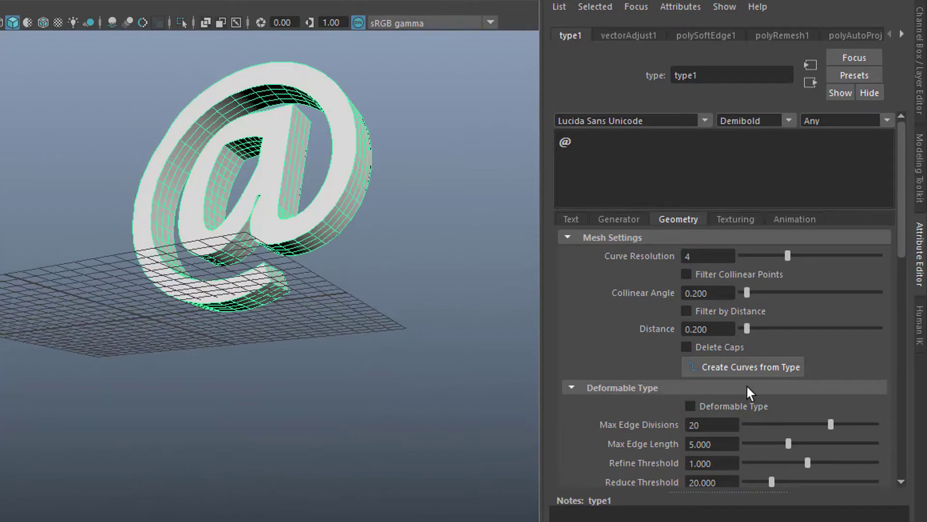
left_click(692, 406)
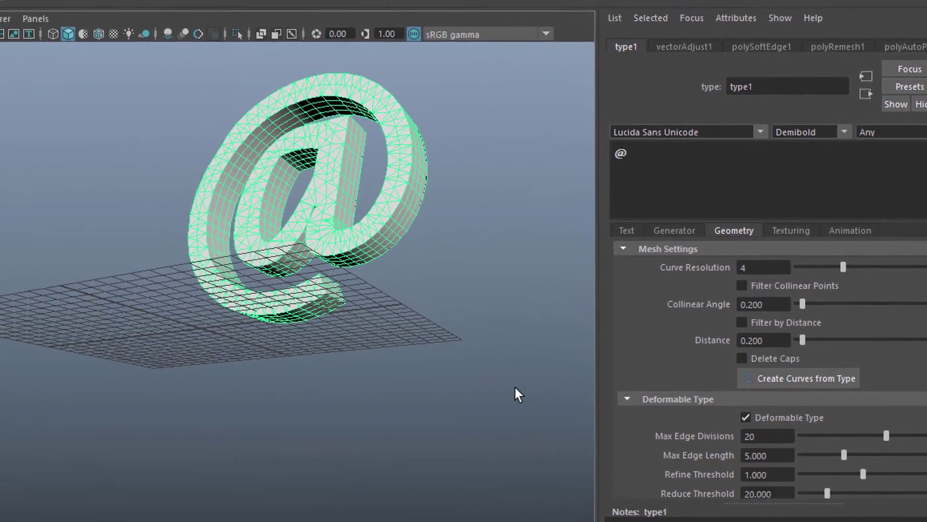
left_click_drag(516, 394, 449, 445, "alt")
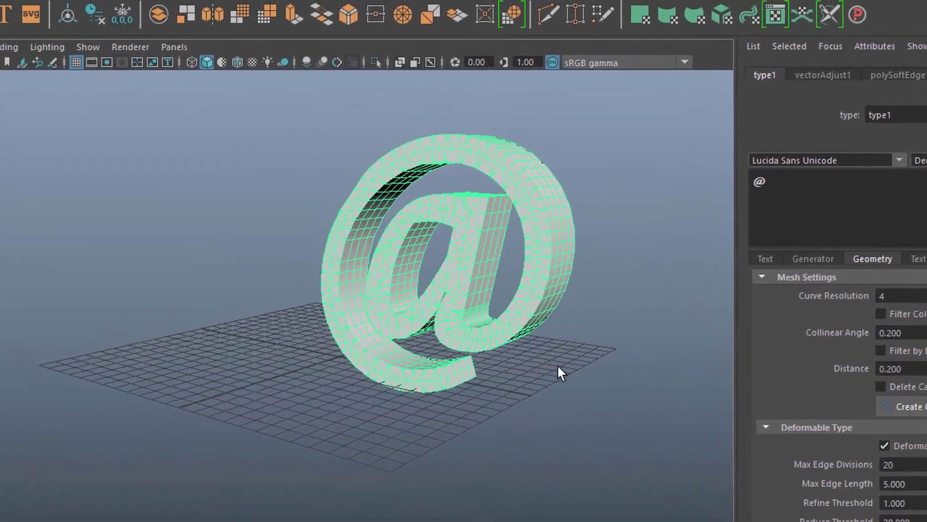
Switch to the FX menu set and open the nParticles Fill Object options for the @ mesh.
scroll(545, 370, "up", 3)
left_click_drag(478, 400, 515, 405, "alt")
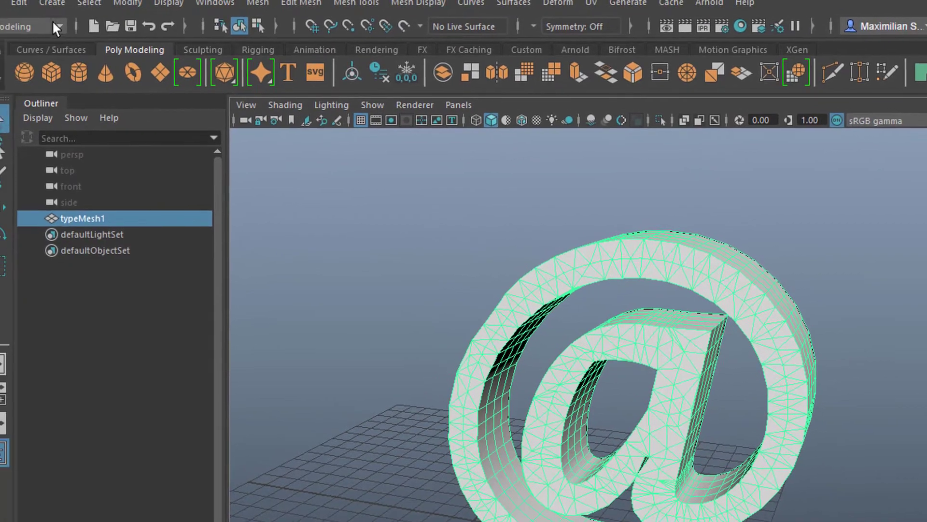
left_click(55, 26)
left_click(56, 95)
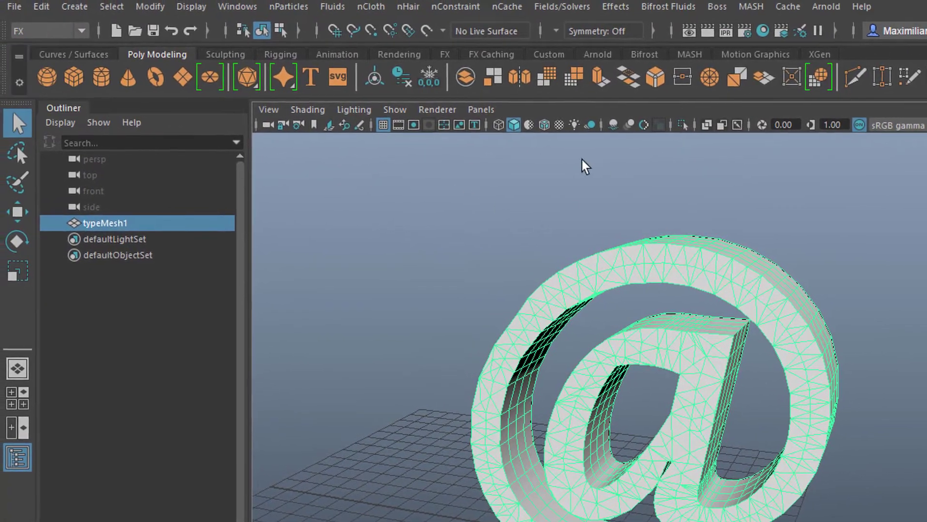
left_click(295, 8)
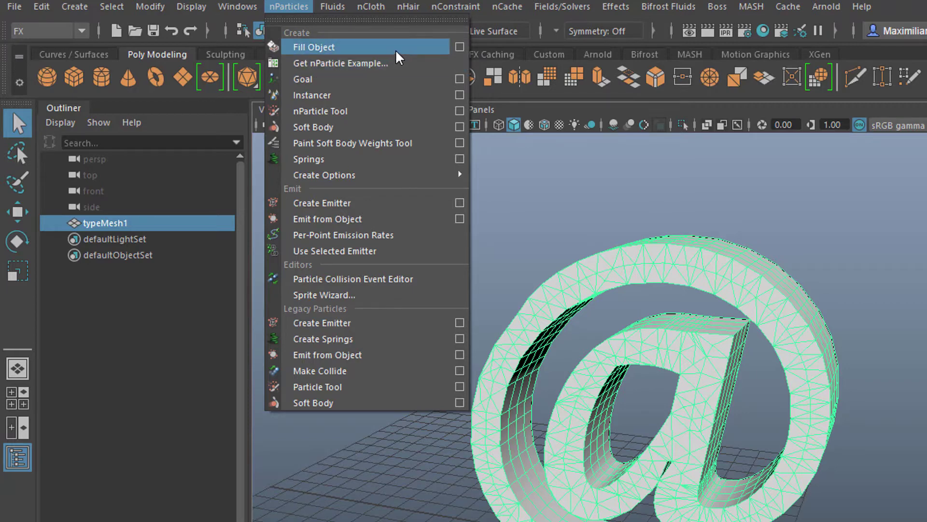
left_click(460, 48)
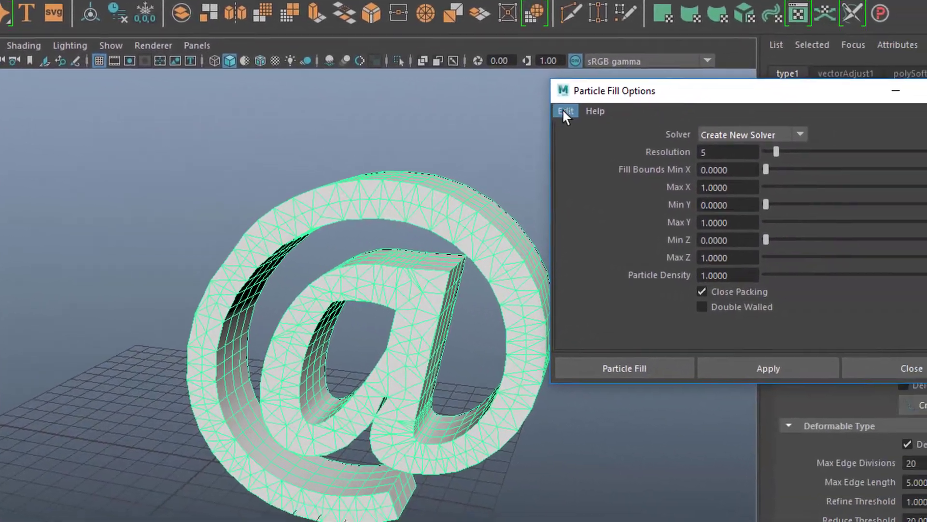
Fill the @ mesh with nParticles at resolution 50, with Close Packing on and particle density 1.
left_click(752, 153)
left_click(778, 186)
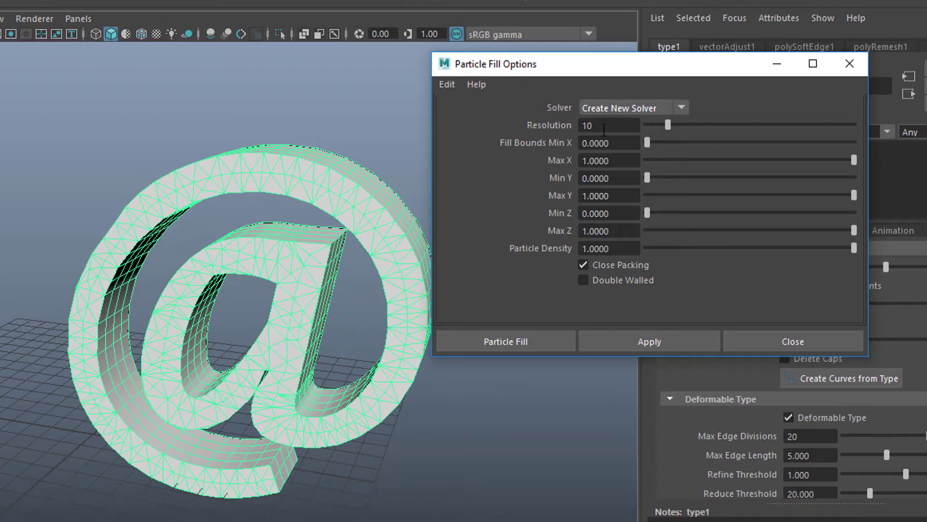
left_click_drag(599, 126, 579, 127)
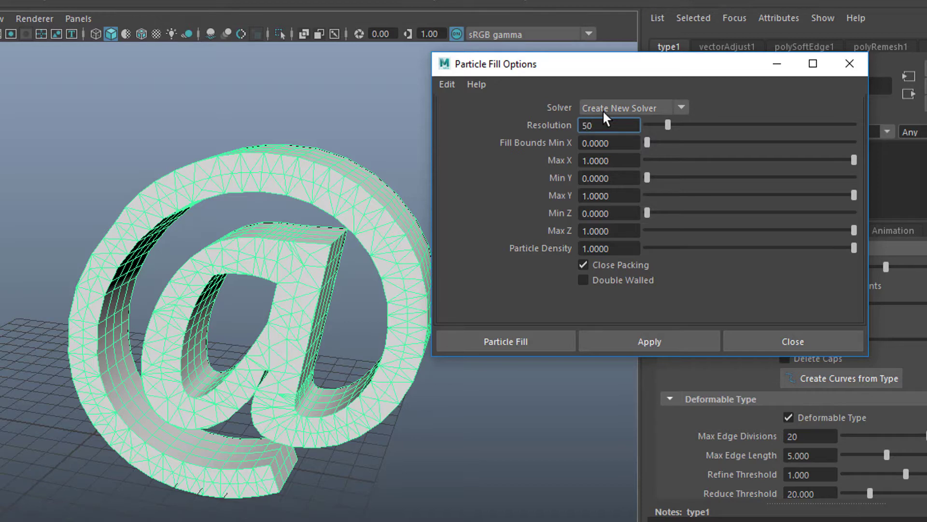
key("Tab")
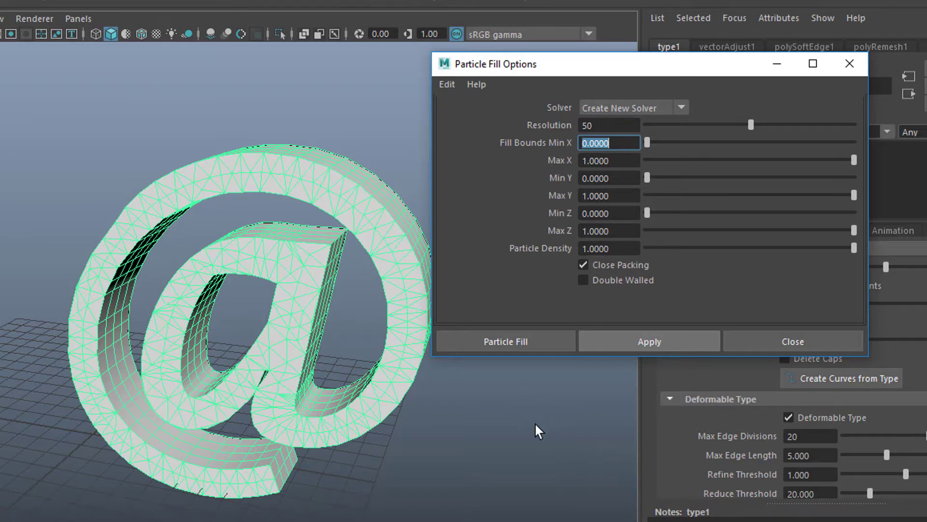
left_click(797, 341)
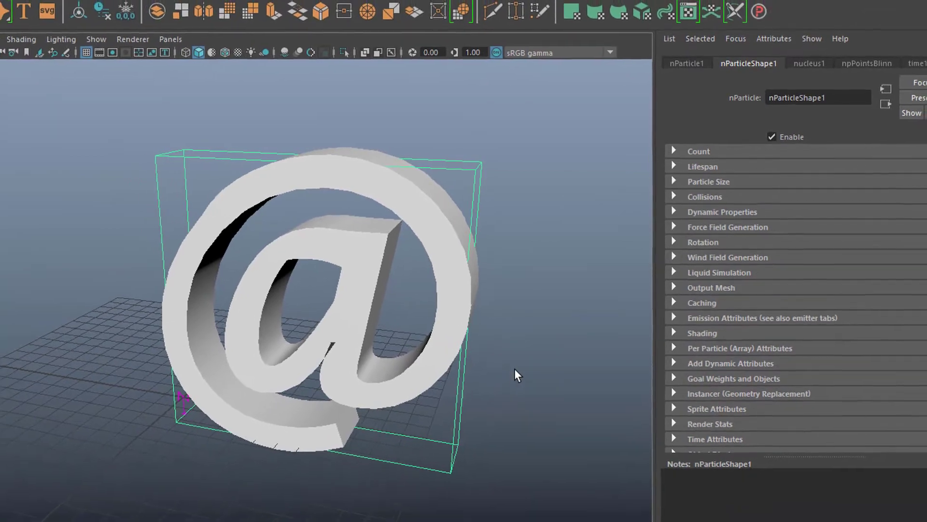
Hide the @ text mesh, leaving the particles displayed, and play back the simulation before returning to the first frame.
left_click_drag(476, 414, 504, 402, "alt")
left_click_drag(535, 370, 503, 382, "alt")
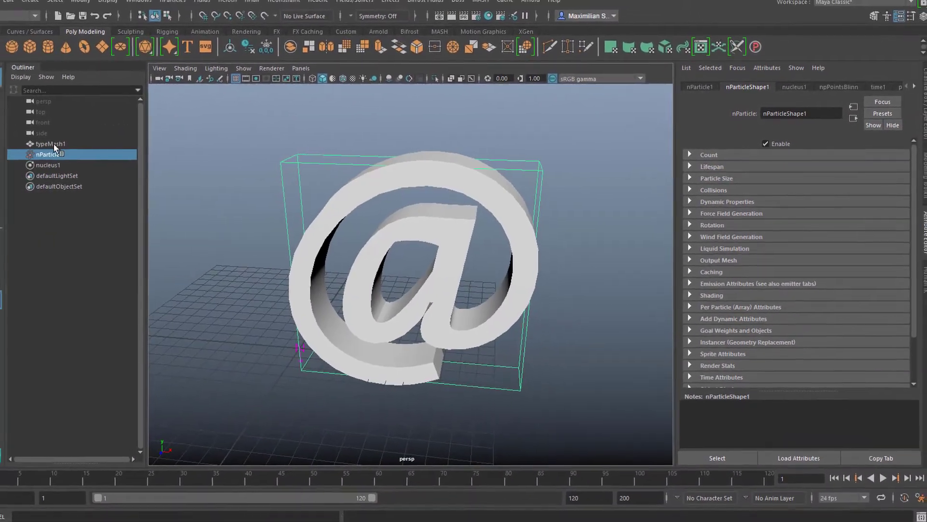
left_click(6, 143)
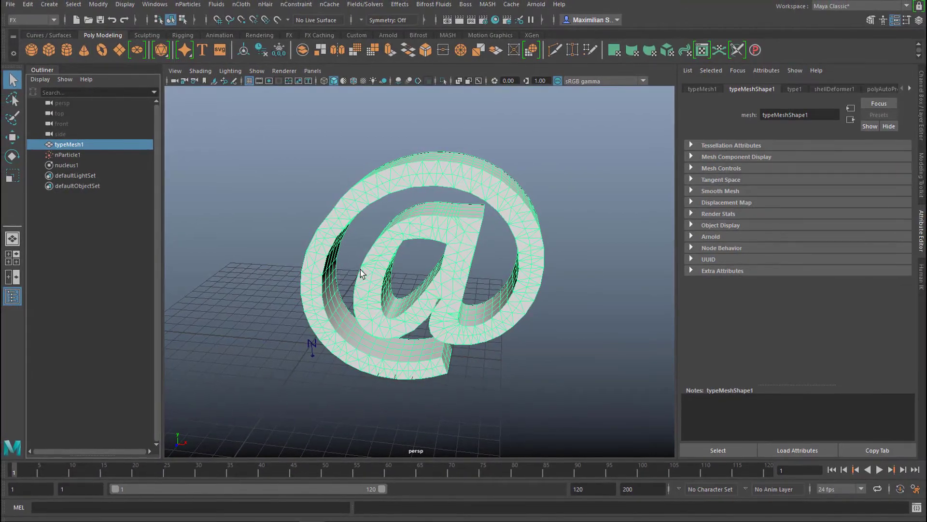
key("ctrl+h")
left_click_drag(398, 270, 605, 364, "alt")
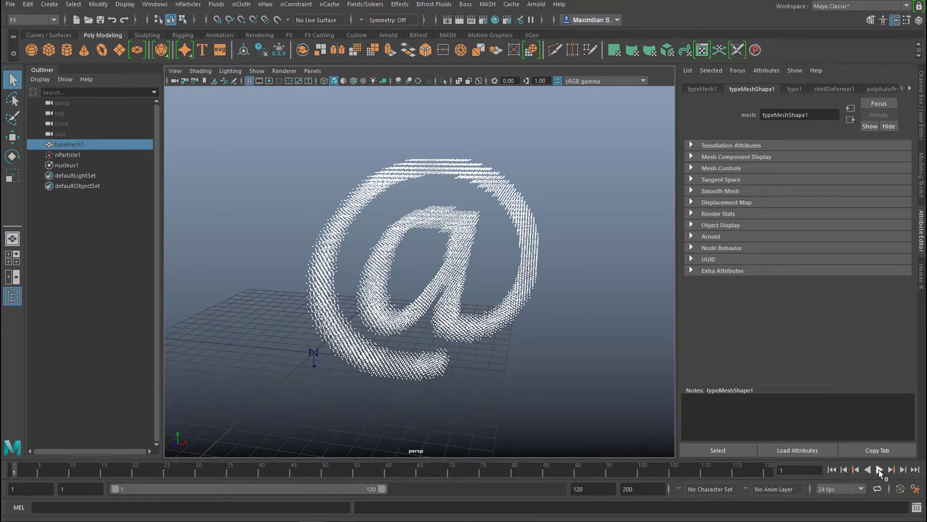
left_click(880, 470)
left_click(832, 469)
Enable Ignore Solver Gravity in the nParticle object's dynamic properties and play back the simulation.
left_click(68, 155)
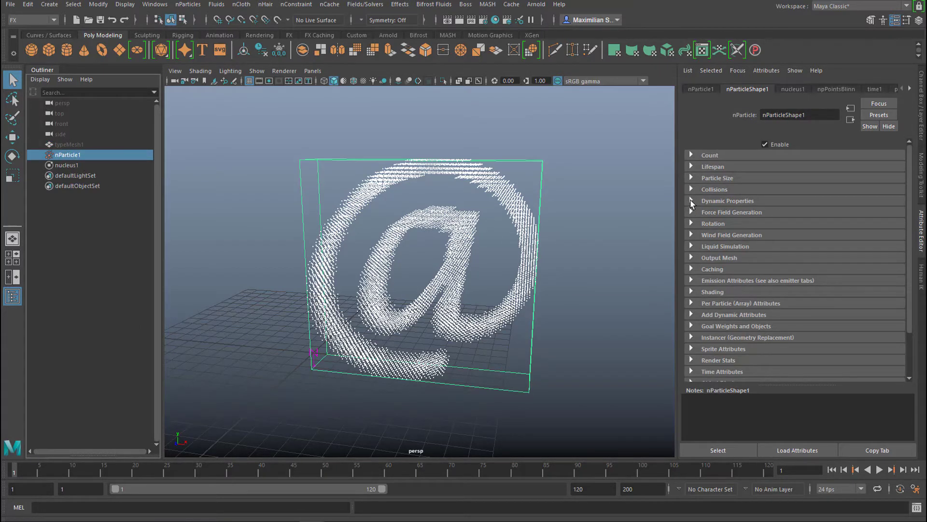
left_click(691, 201)
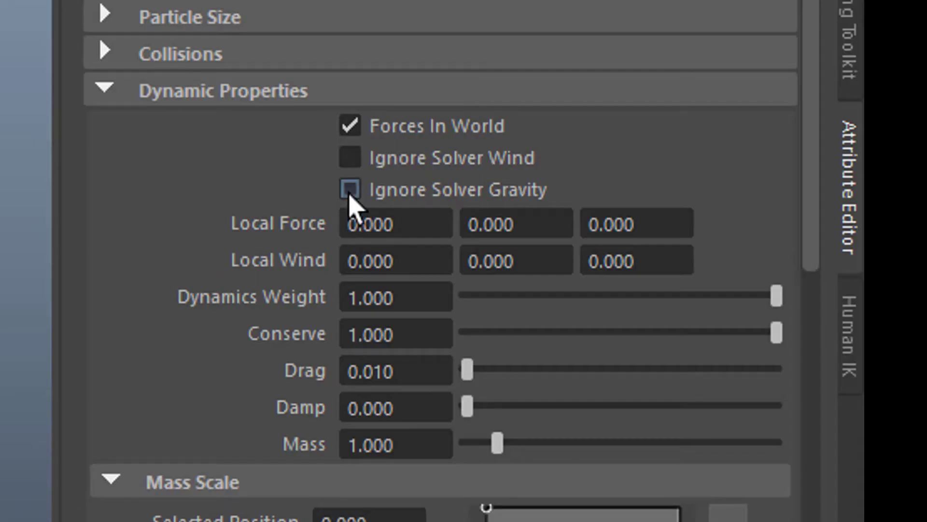
left_click(767, 232)
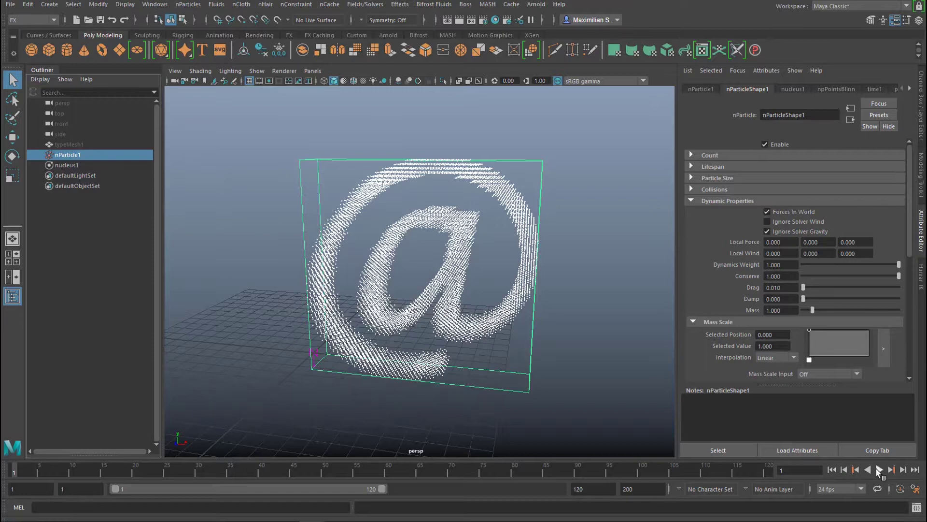
left_click(879, 469)
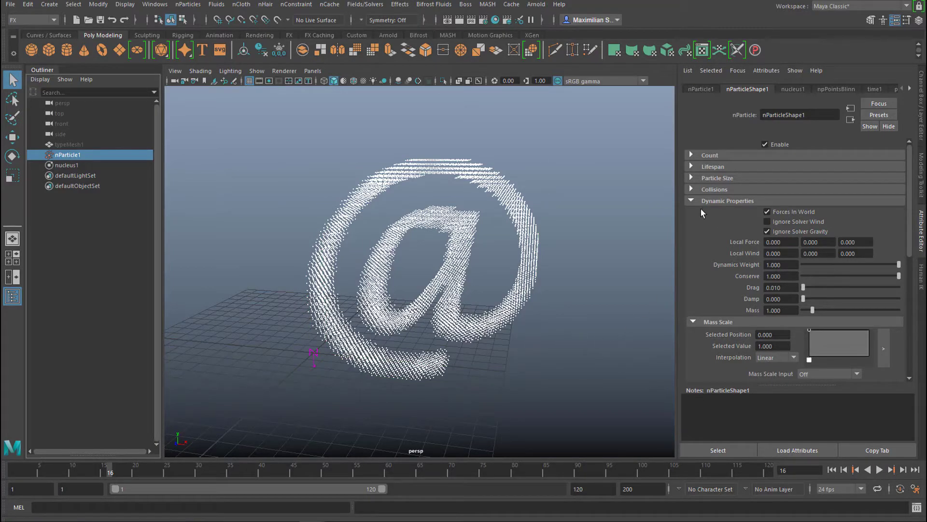
left_click(691, 200)
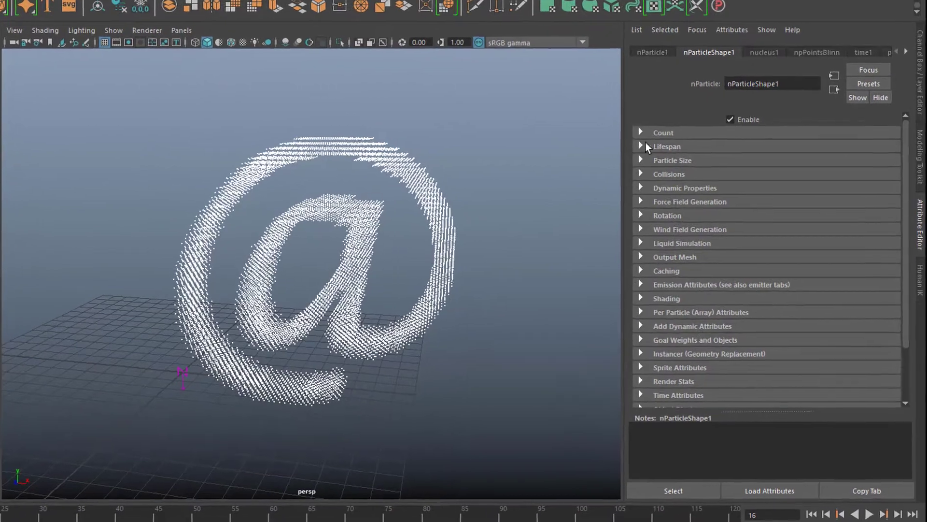
Try the Constant lifespan mode on the particles by playing the simulation, and return to the first frame.
left_click(663, 154)
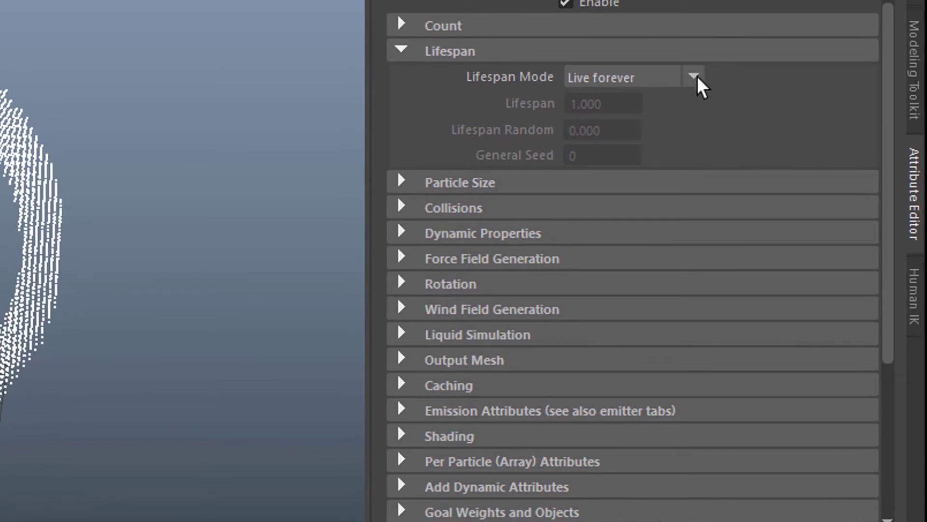
left_click(696, 78)
left_click(650, 125)
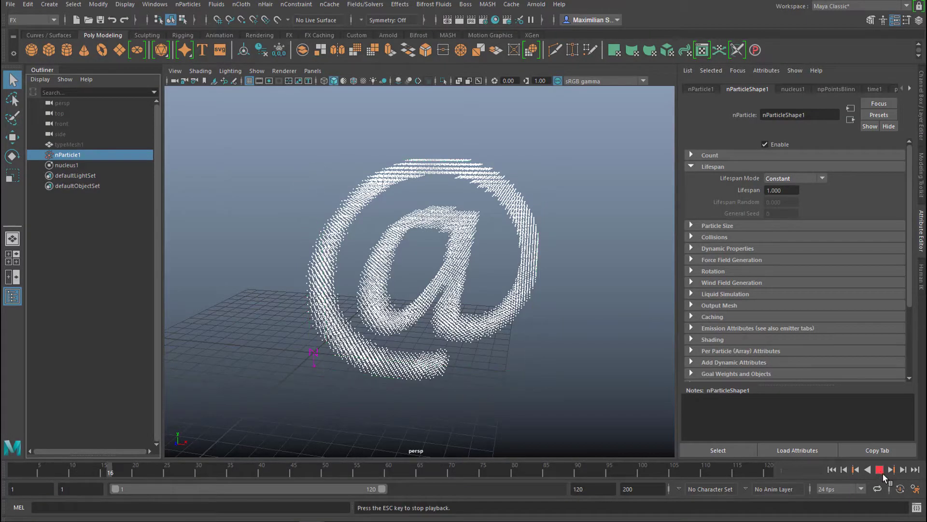
left_click(882, 471)
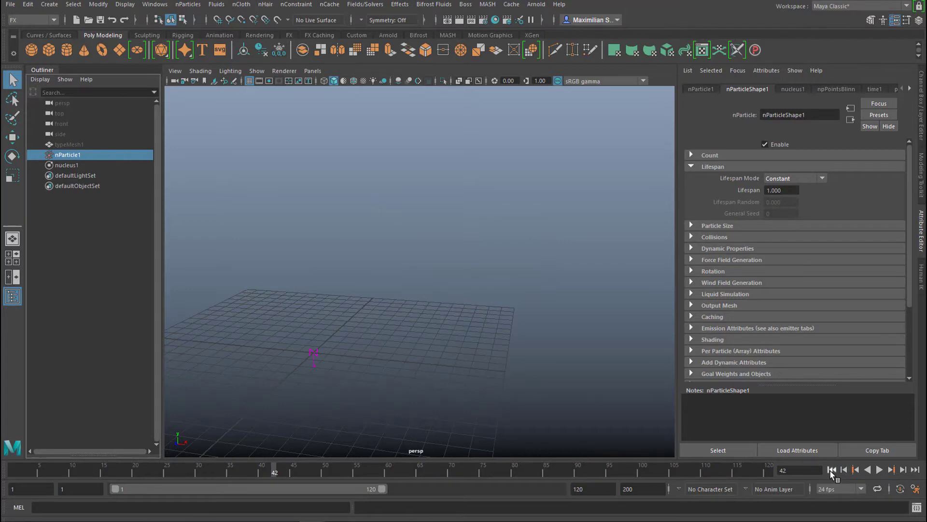
left_click(831, 470)
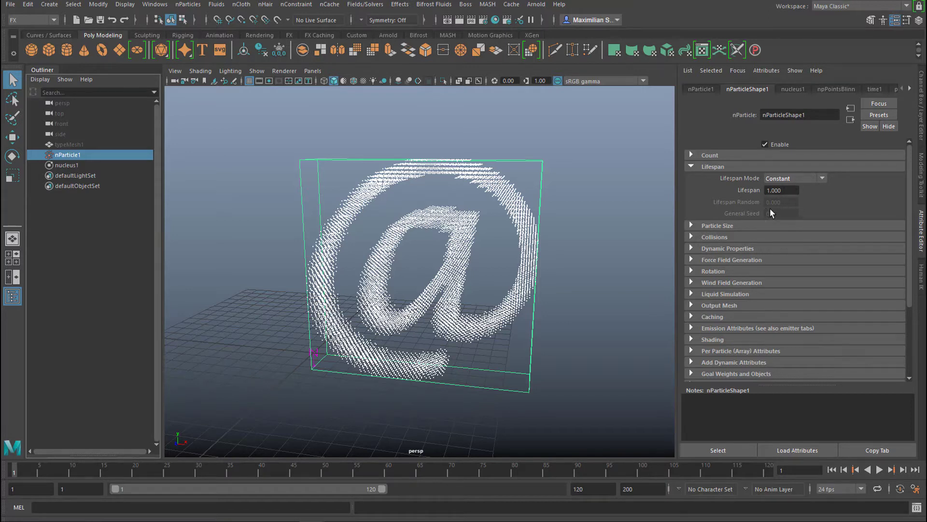
Set the particles' lifespan mode to Random range with Lifespan 5, Lifespan Random 3 and General Seed 1.
left_click(823, 179)
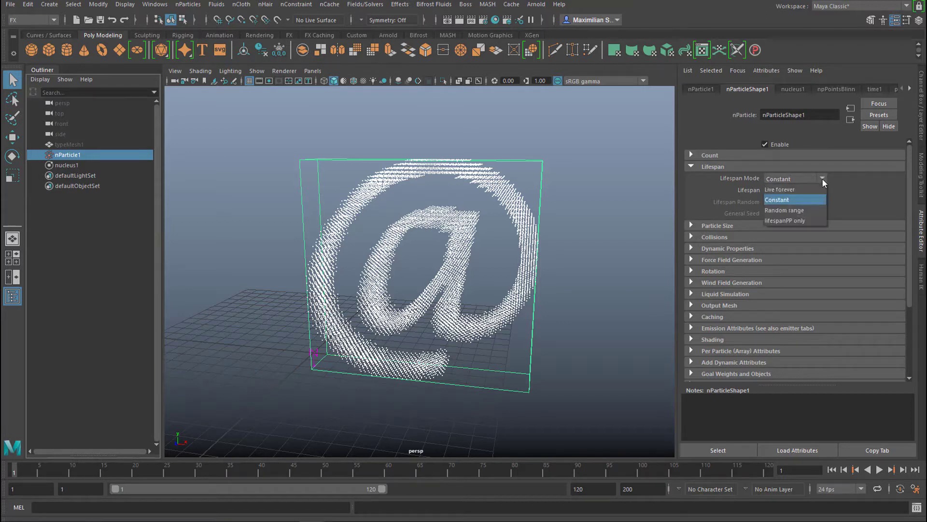
left_click(804, 210)
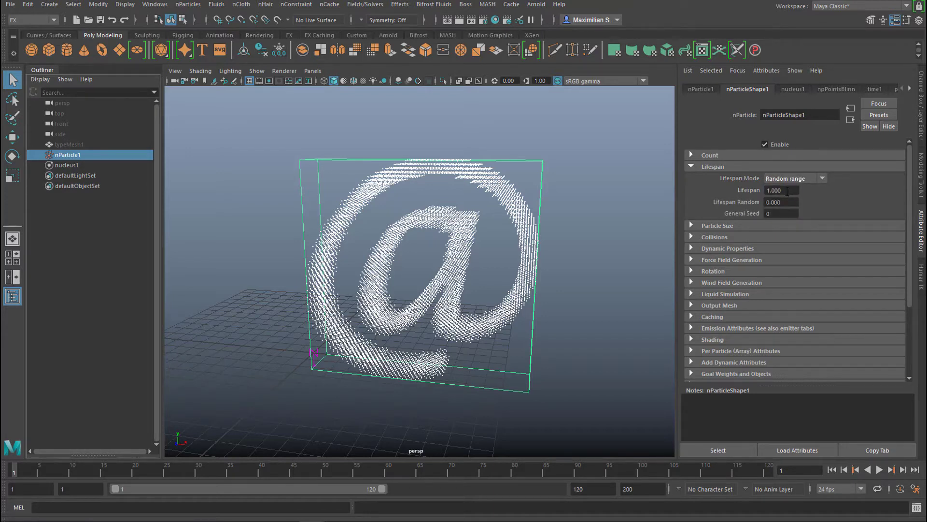
left_click(788, 191)
type("5")
key("Tab")
type("3")
key("Tab")
key("Return")
Extend the playback range and the animation end to frame 1000, and play back the particle simulation.
double_click(588, 488)
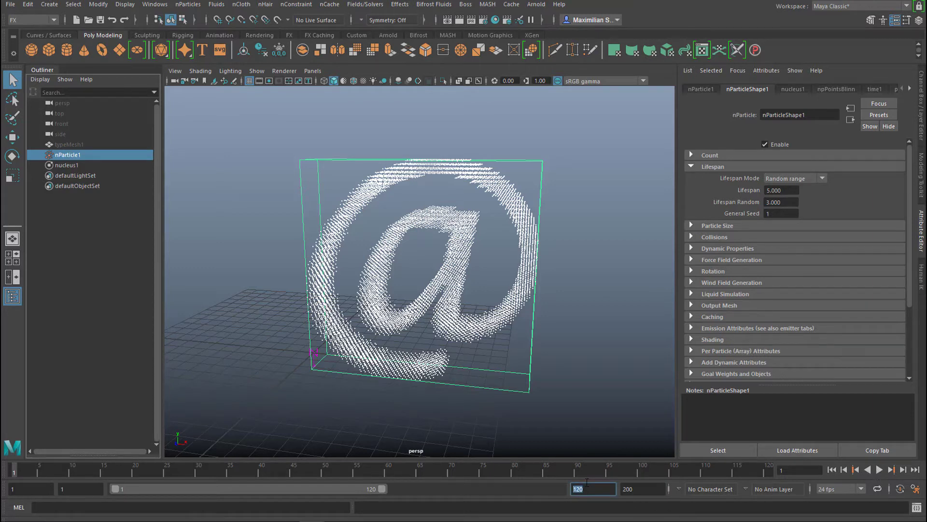
type("1000")
key("Tab")
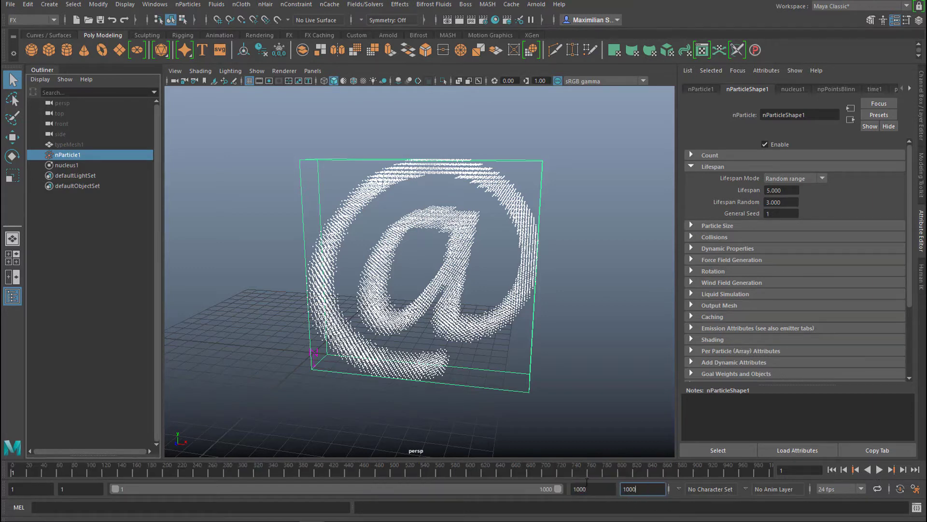
left_click(878, 470)
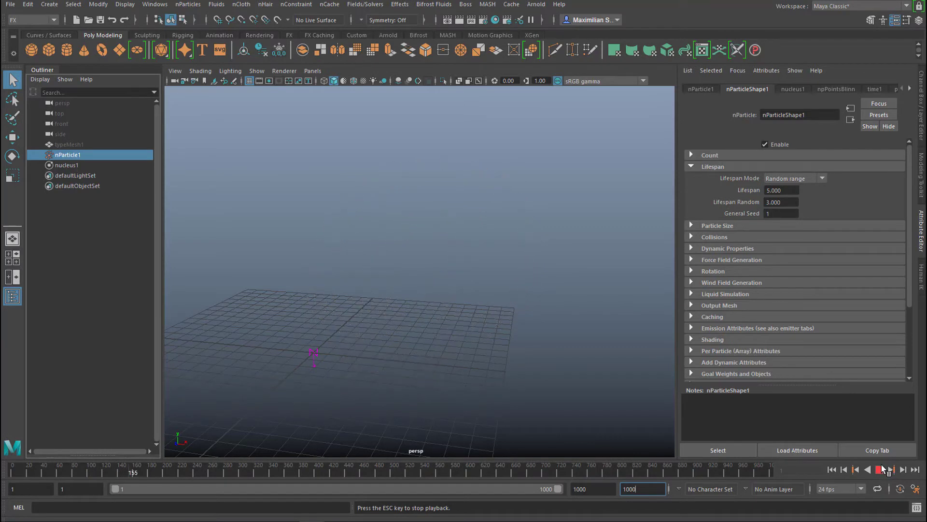
left_click(880, 469)
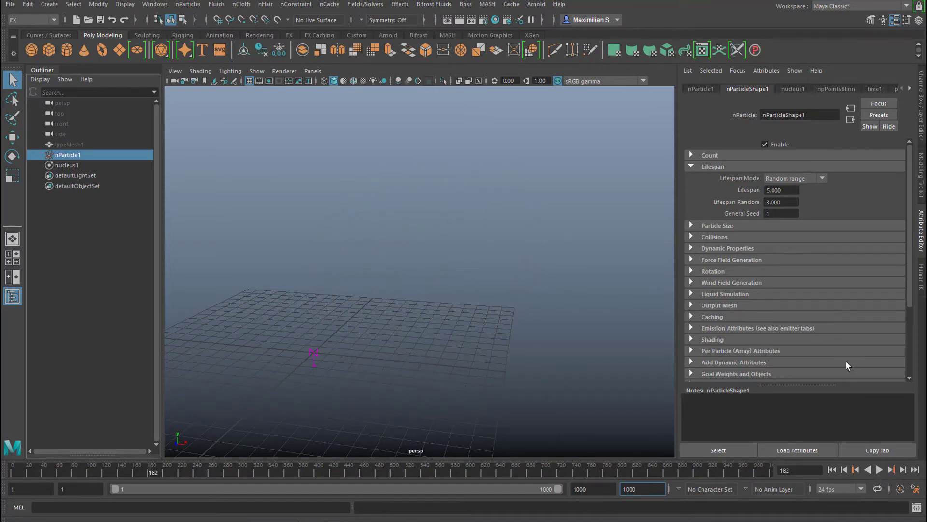
Try a Lifespan Random of 1 on the particles and play back the simulation.
left_click_drag(784, 202, 773, 202)
type("1")
left_click(880, 470)
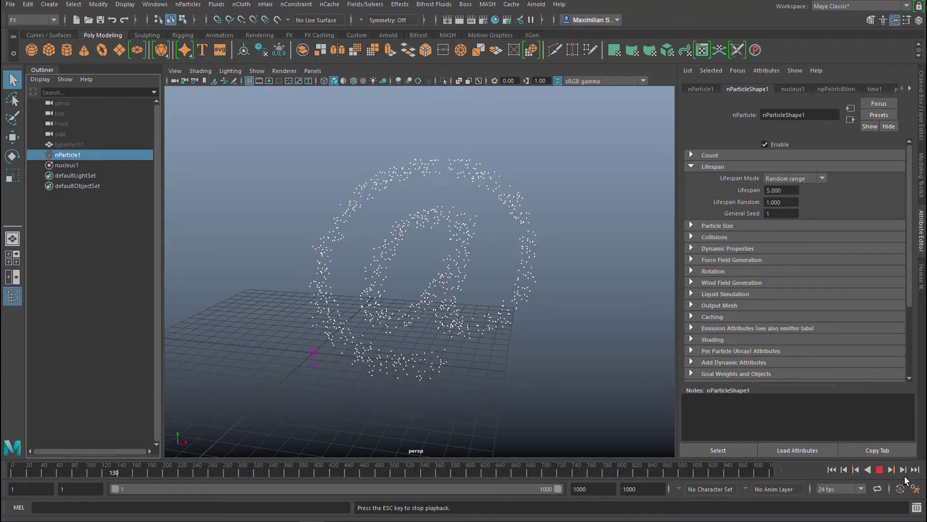
left_click(880, 470)
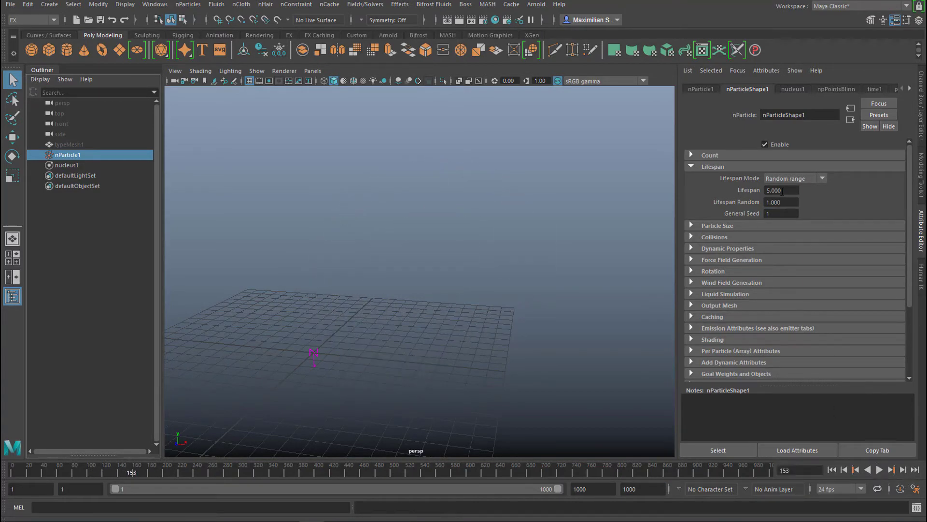
Try a Lifespan Random of 5 and play back the simulation from the first frame.
left_click_drag(786, 202, 774, 202)
key("Return")
left_click(832, 469)
left_click(880, 469)
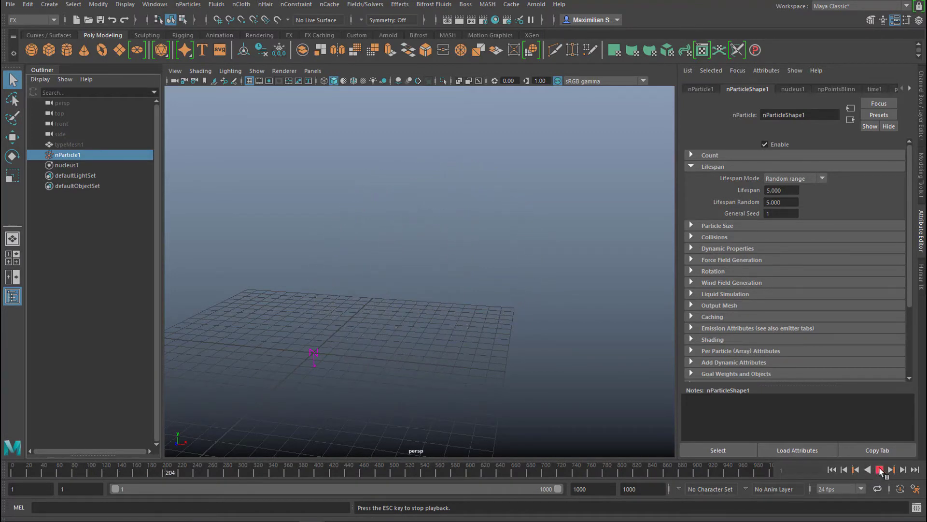
left_click(879, 469)
Set the particles' Lifespan to 10 and Lifespan Random to 12, and play back the simulation.
double_click(782, 190)
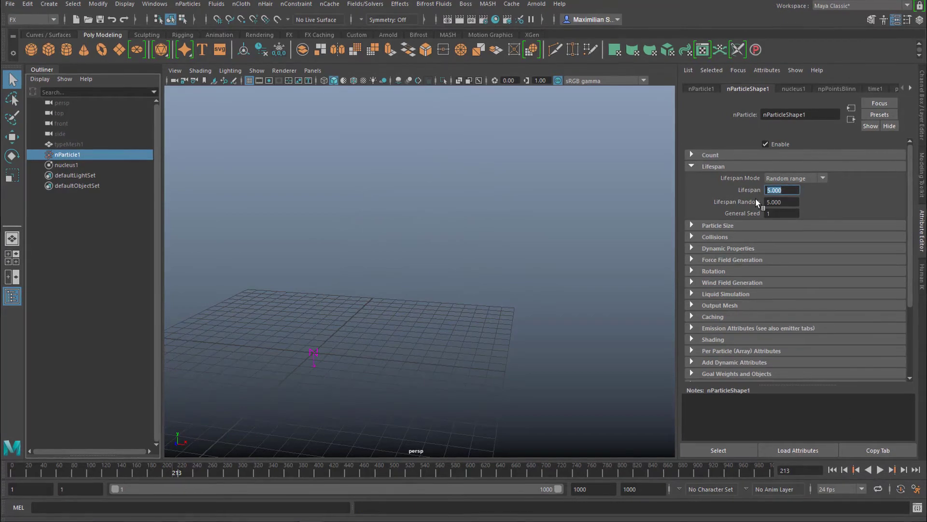
type("10")
key("Tab")
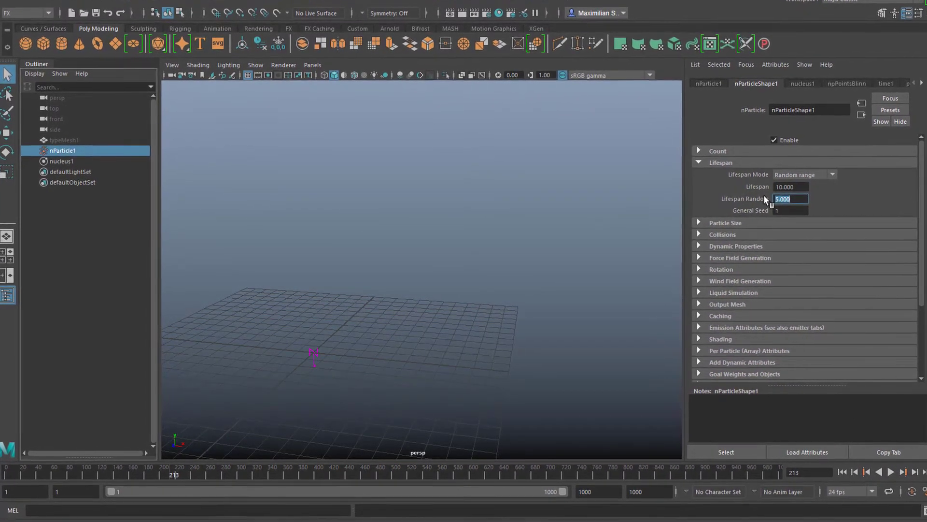
type("12")
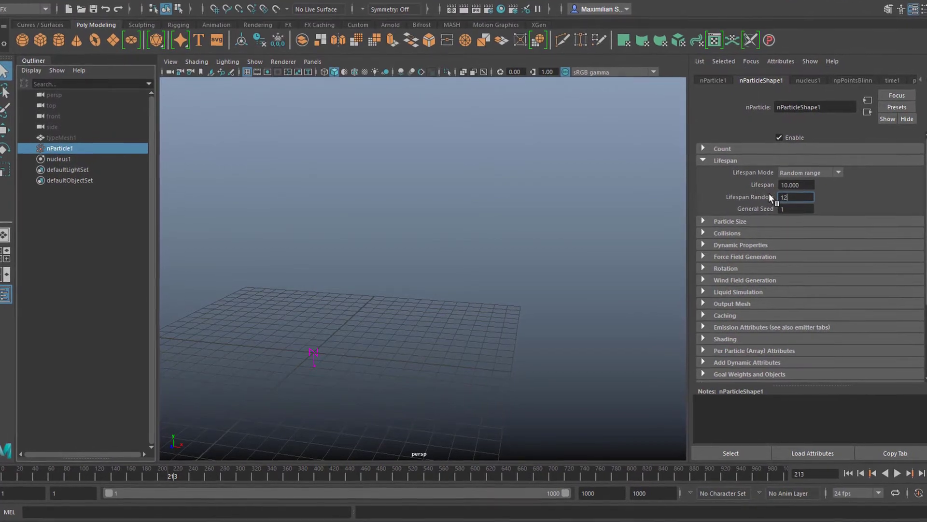
key("Return")
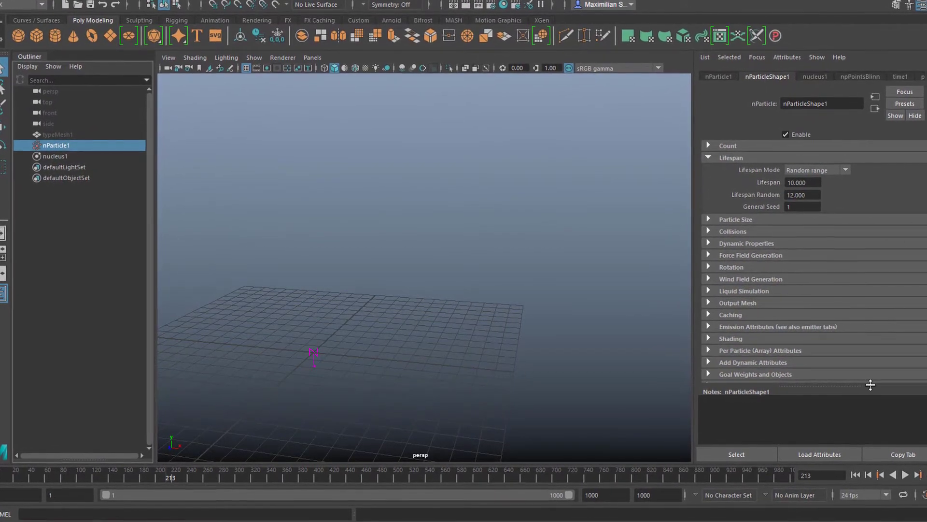
left_click(905, 474)
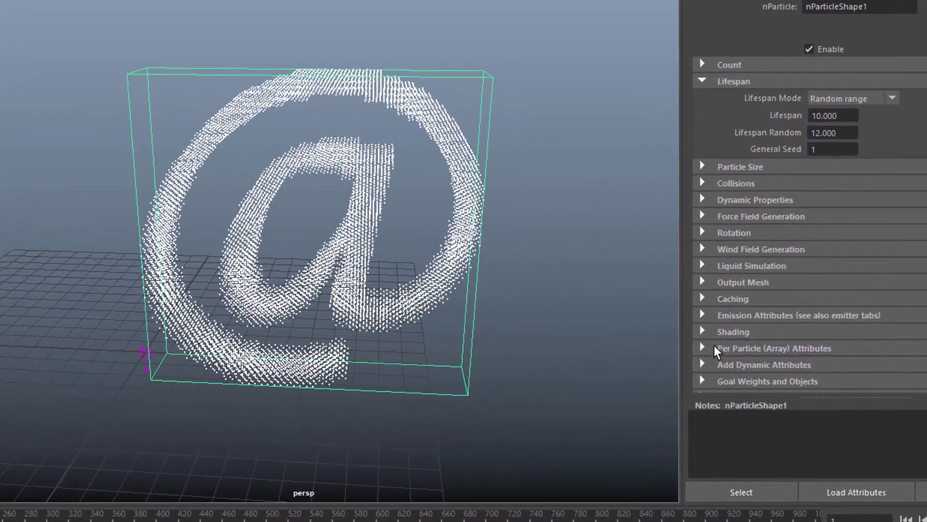
Set the nParticle object's Particle Render Type to Spheres in its shading attributes.
left_click(671, 331)
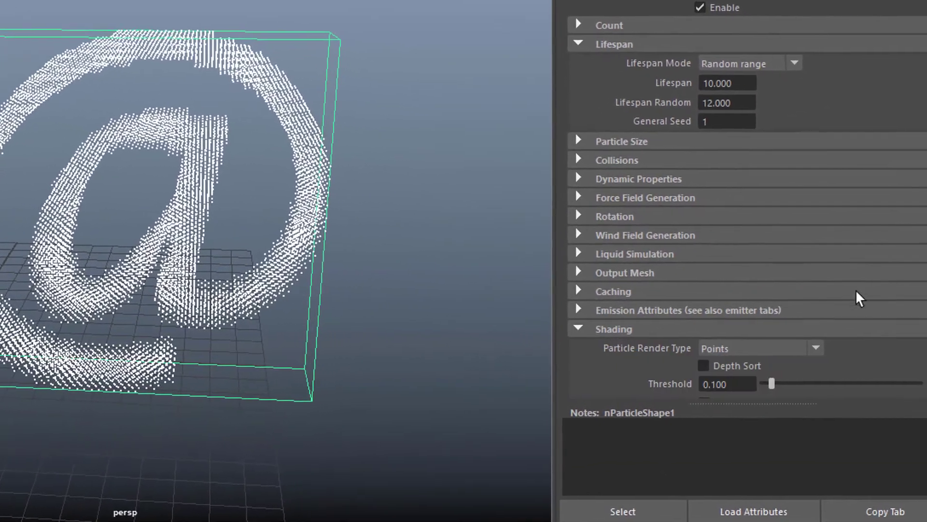
scroll(839, 204, "down", 5)
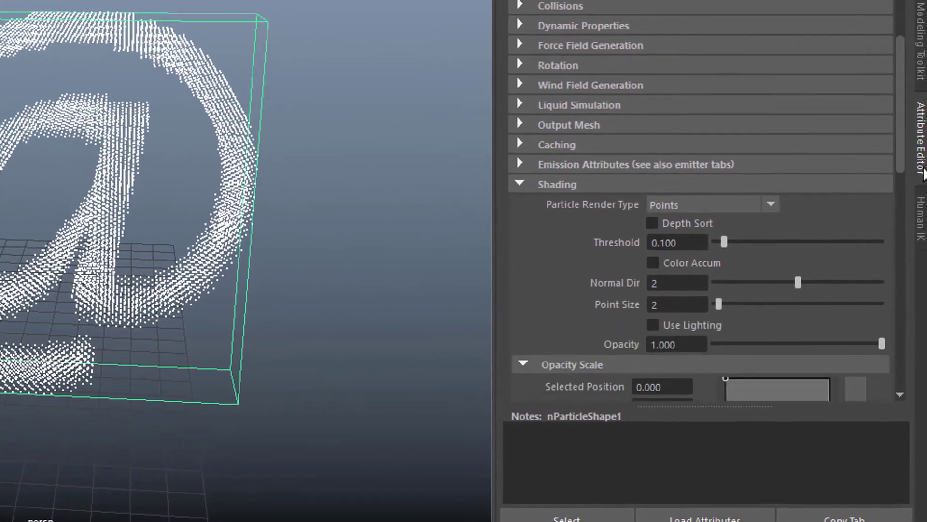
left_click(768, 160)
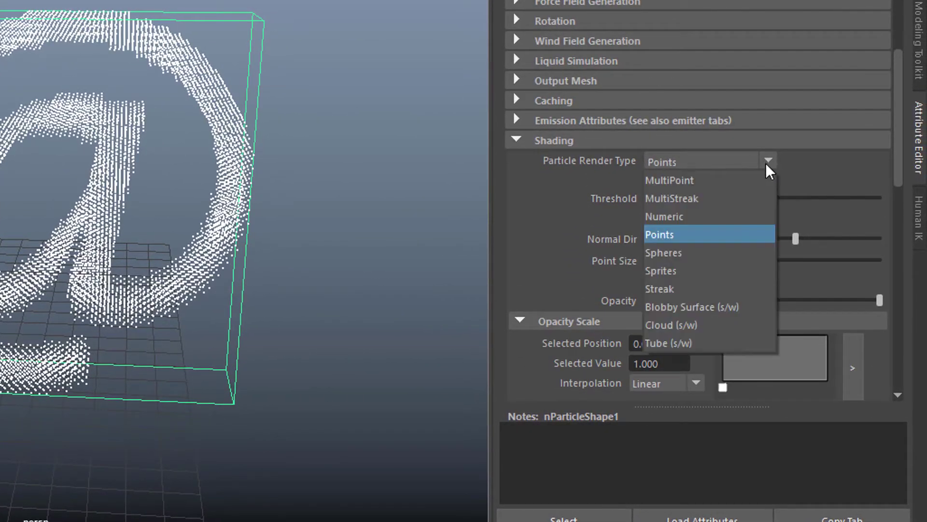
left_click(687, 253)
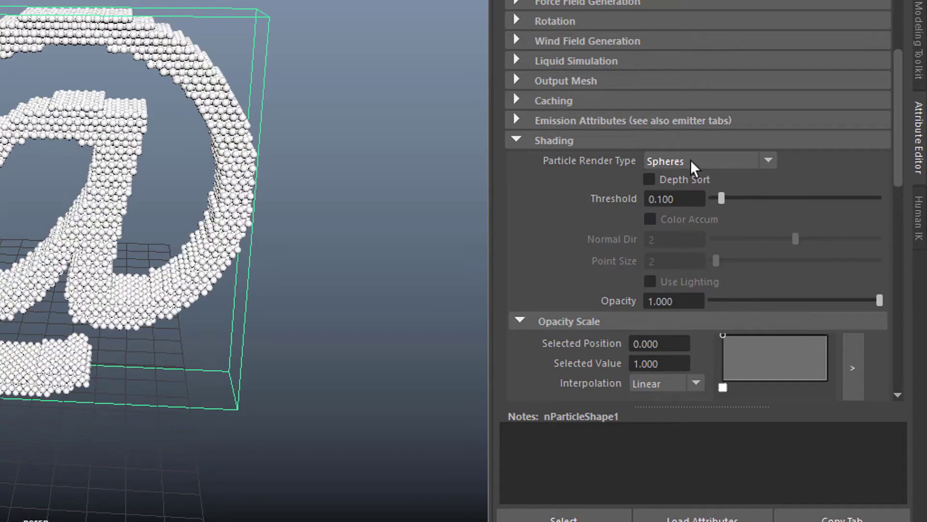
Set the particle radius to 0.05 in the particle size attributes.
scroll(862, 179, "up", 5)
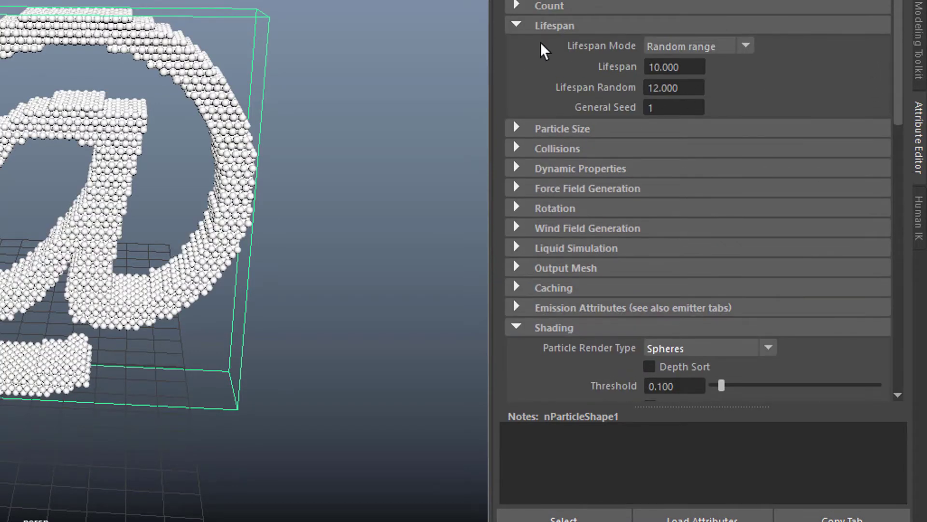
left_click(516, 26)
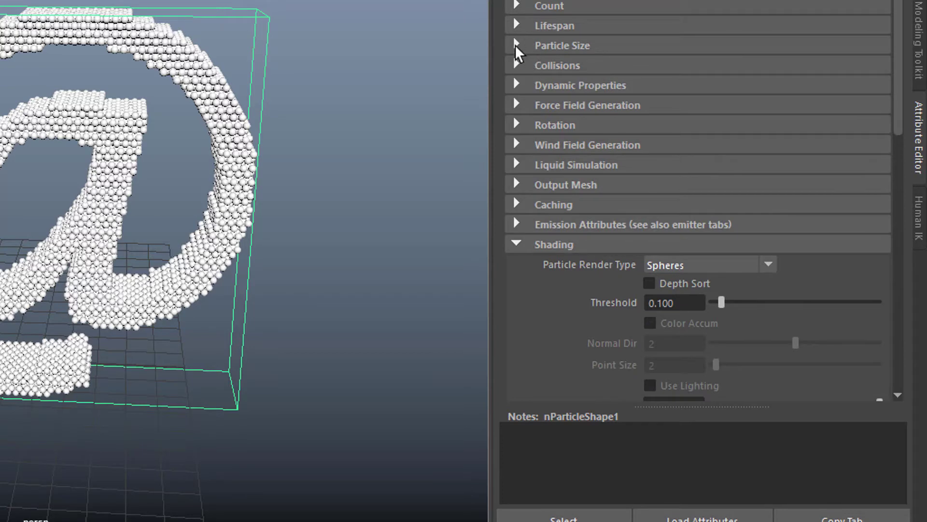
left_click(515, 45)
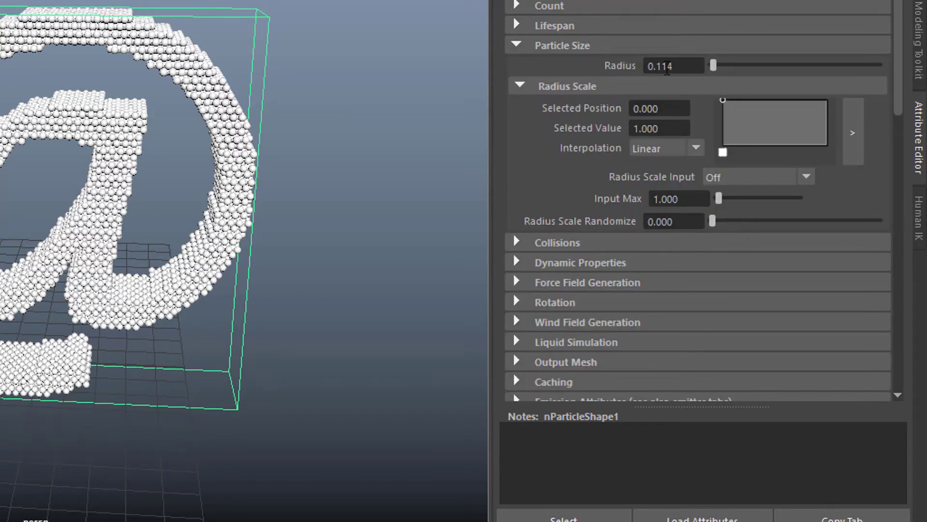
double_click(659, 68)
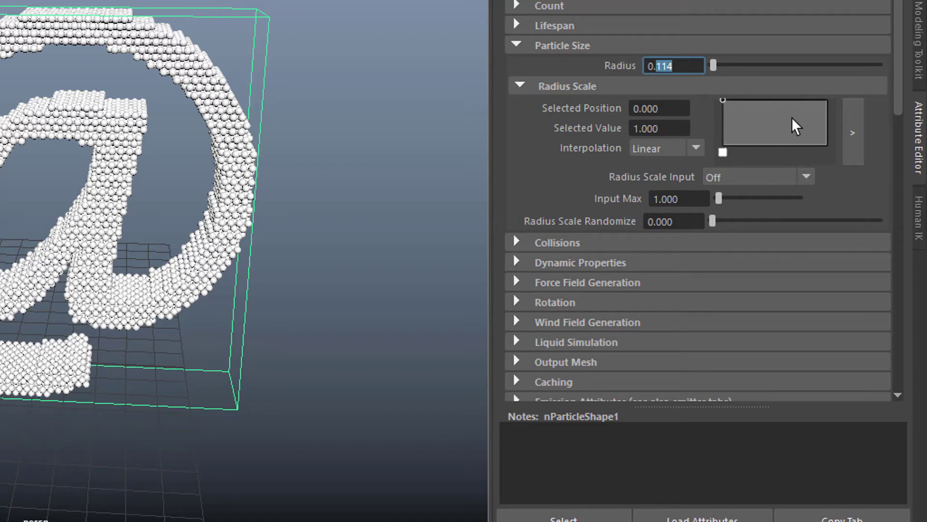
type("05")
key("Return")
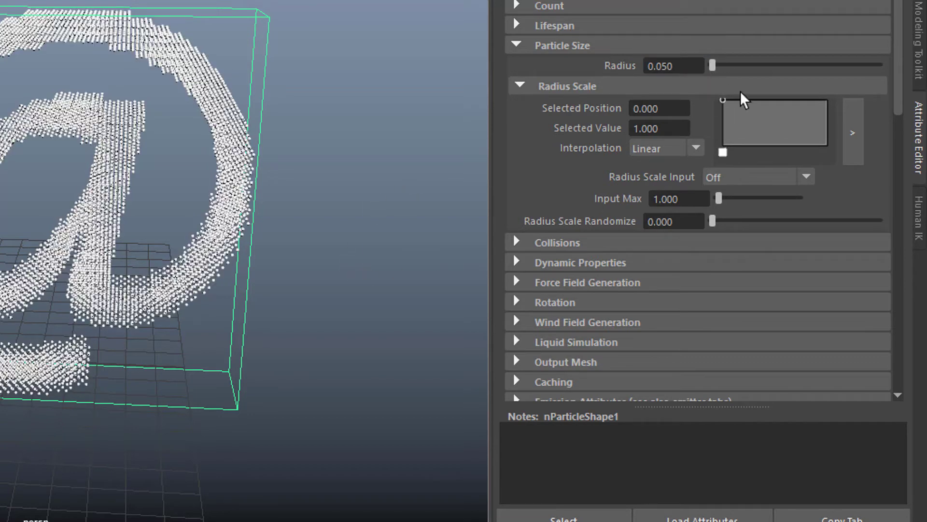
left_click(514, 46)
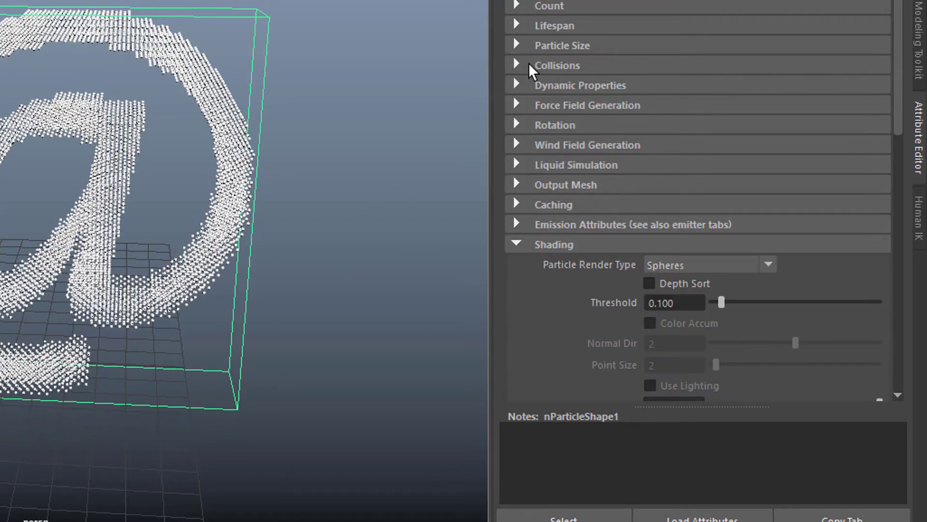
Set the Color Input of the particles' colour ramp to Age.
left_click_drag(893, 137, 904, 256)
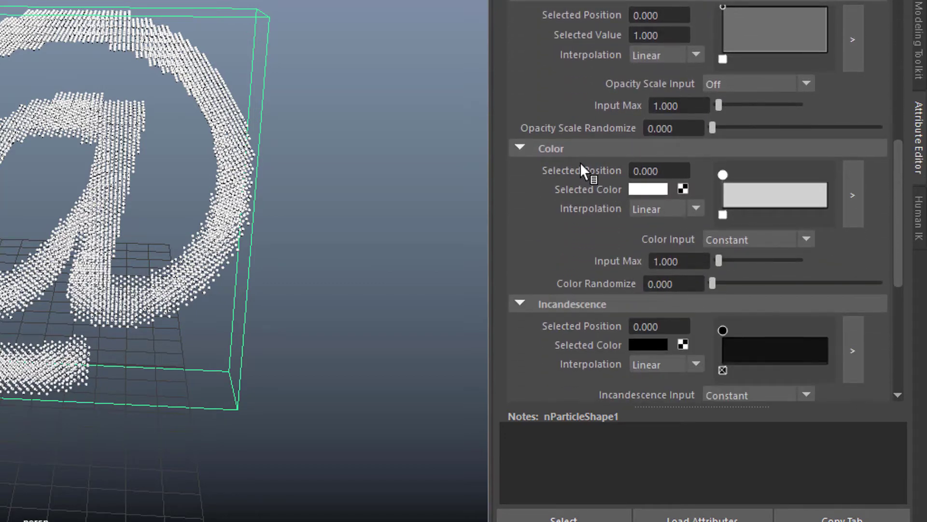
scroll(524, 2, "down", 3)
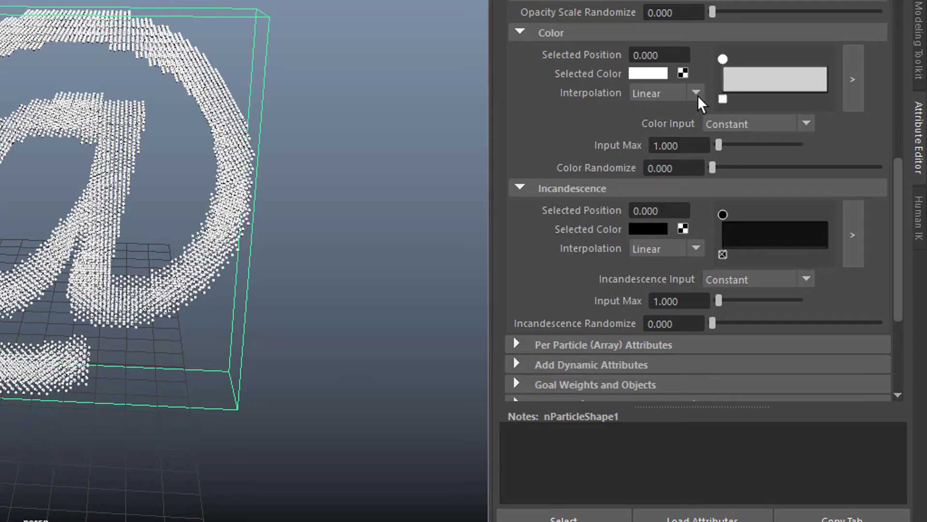
left_click(807, 124)
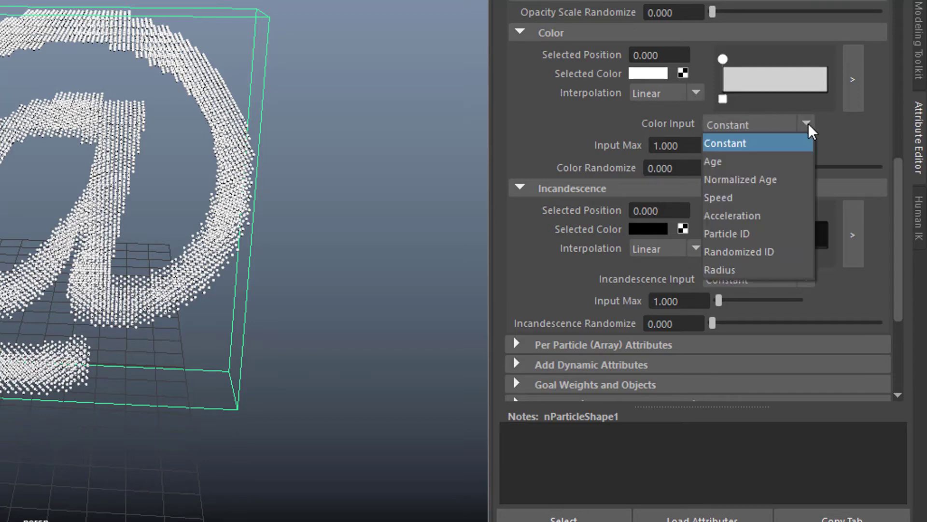
left_click(754, 161)
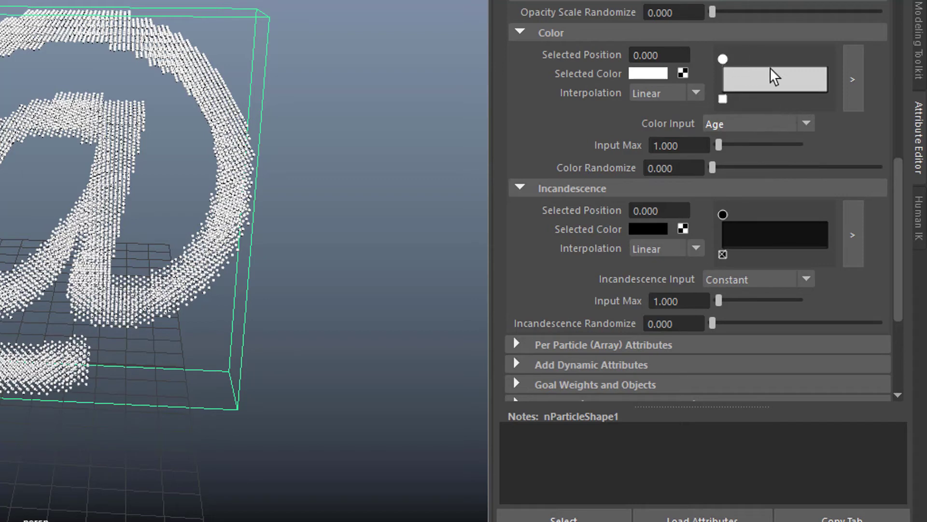
Add a black colour marker at position 1.0 of the particles' colour ramp and play back the simulation.
left_click(799, 77)
left_click_drag(798, 59, 827, 59)
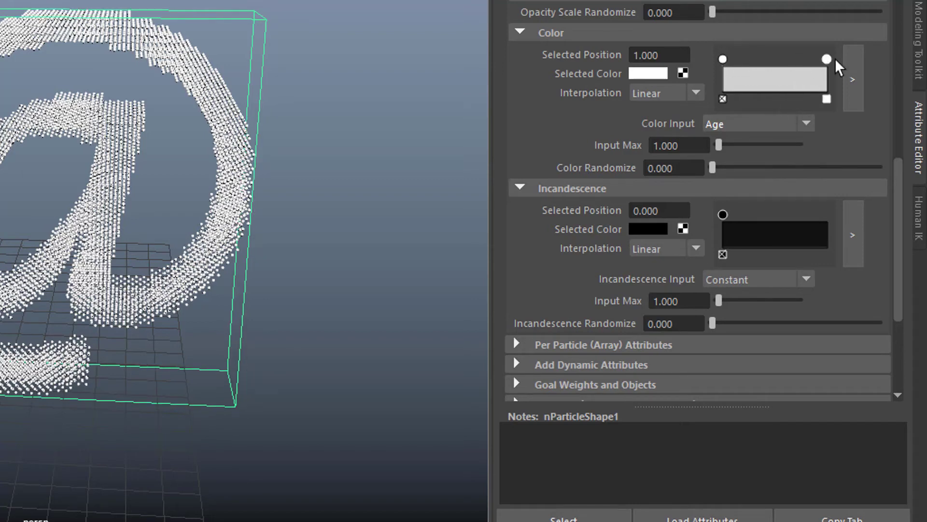
left_click(665, 77)
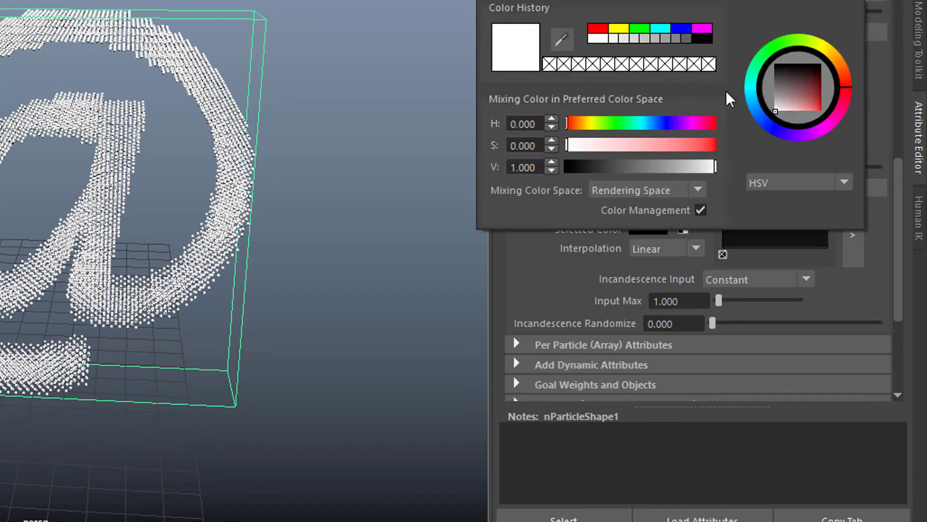
left_click_drag(811, 89, 828, 70)
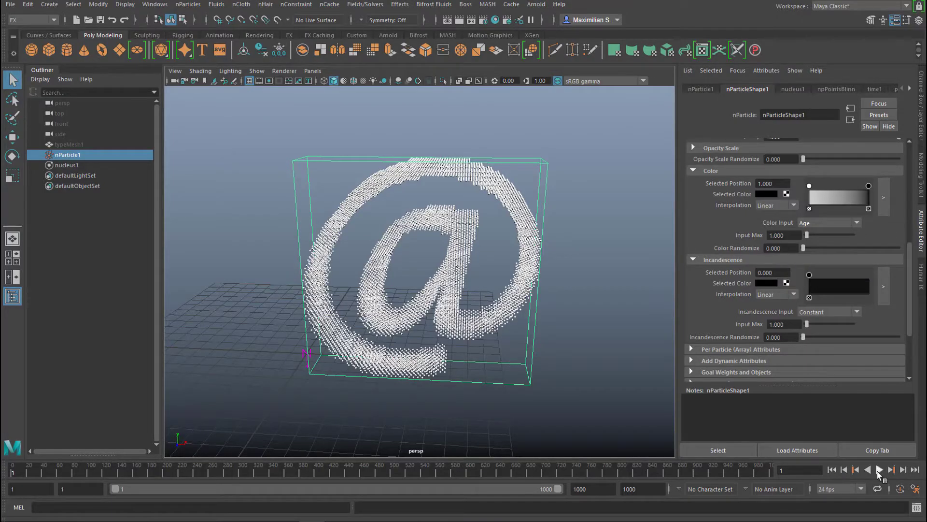
left_click(879, 470)
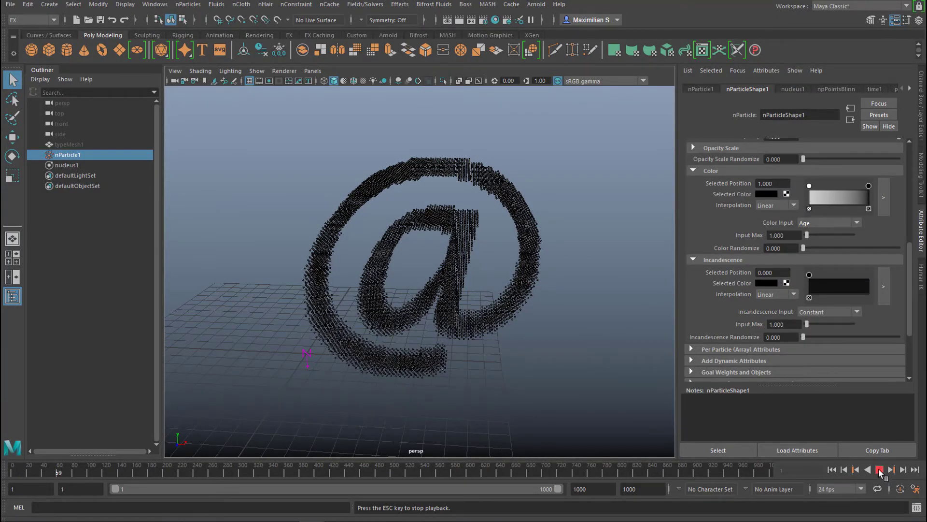
left_click(879, 472)
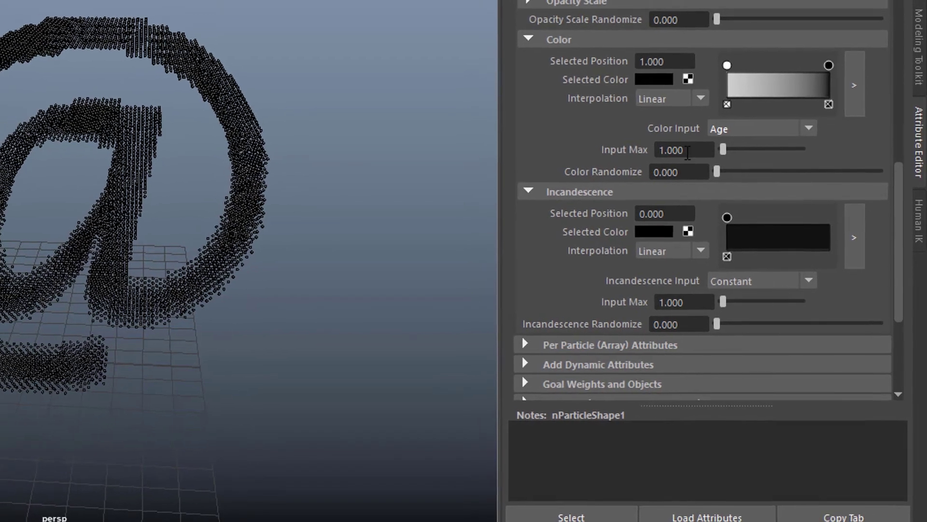
Raise the colour ramp's Input Max to 12.36 and play back the simulation.
left_click_drag(723, 150, 740, 150)
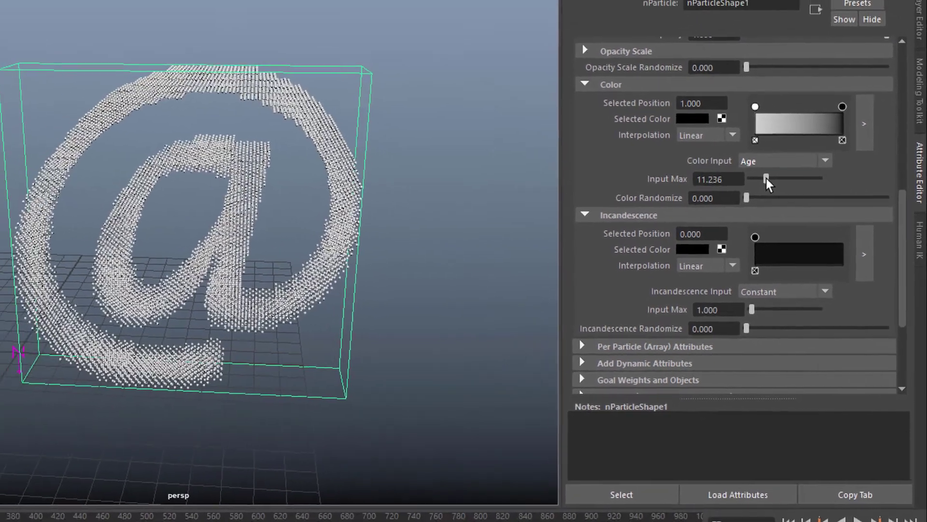
left_click_drag(766, 179, 769, 178)
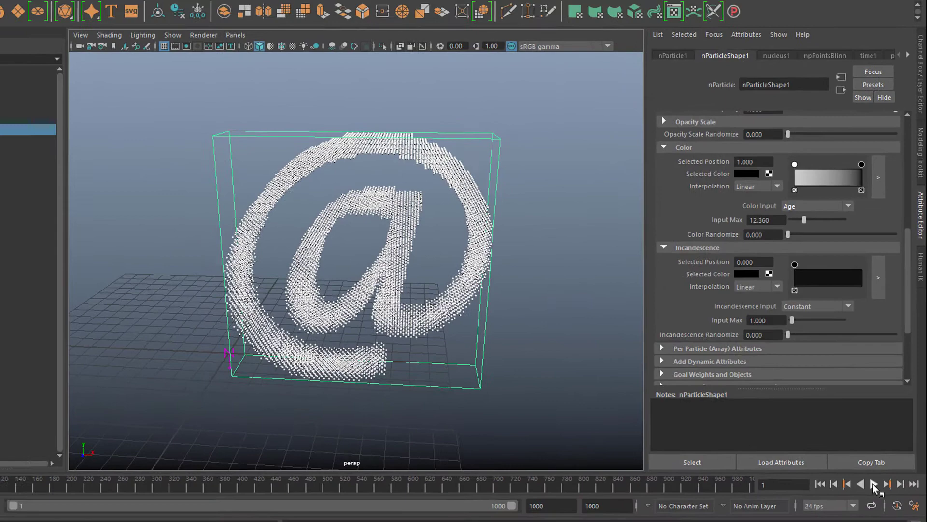
left_click(873, 483)
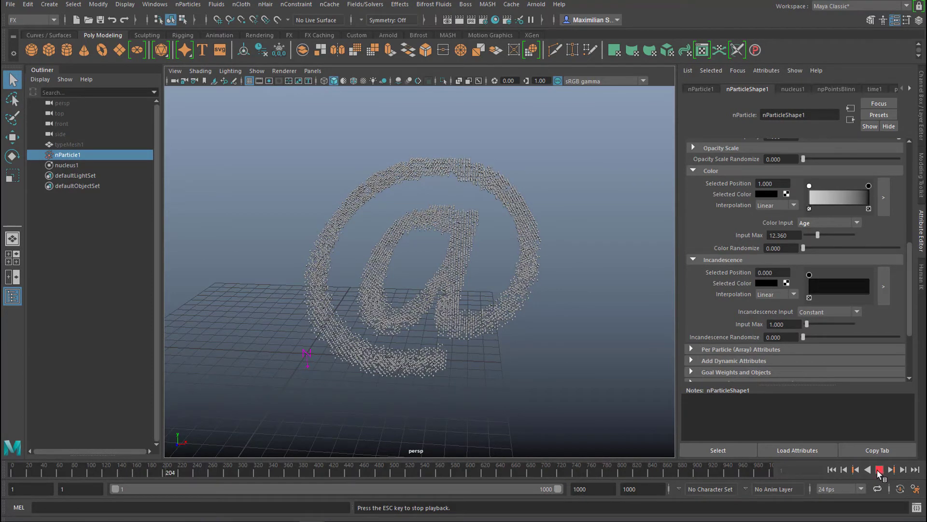
left_click(879, 470)
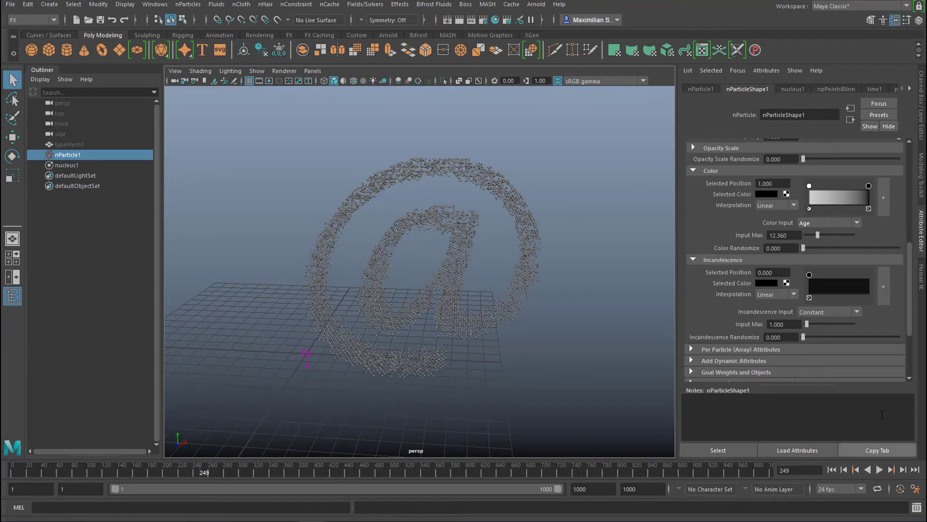
Enlarge the particles' colour ramp in its own editor and add seven markers between the white start and black end.
left_click(884, 199)
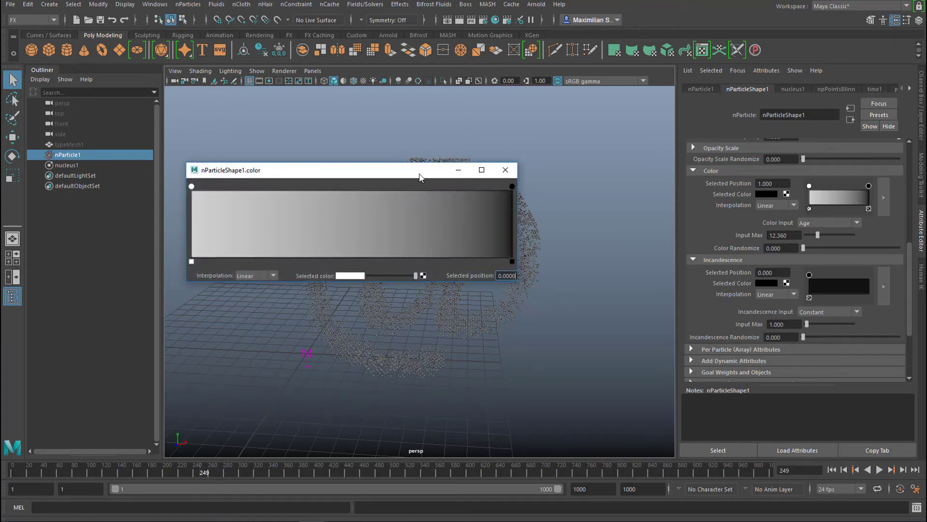
left_click_drag(419, 175, 539, 140)
left_click(368, 167)
left_click(463, 170)
left_click(513, 172)
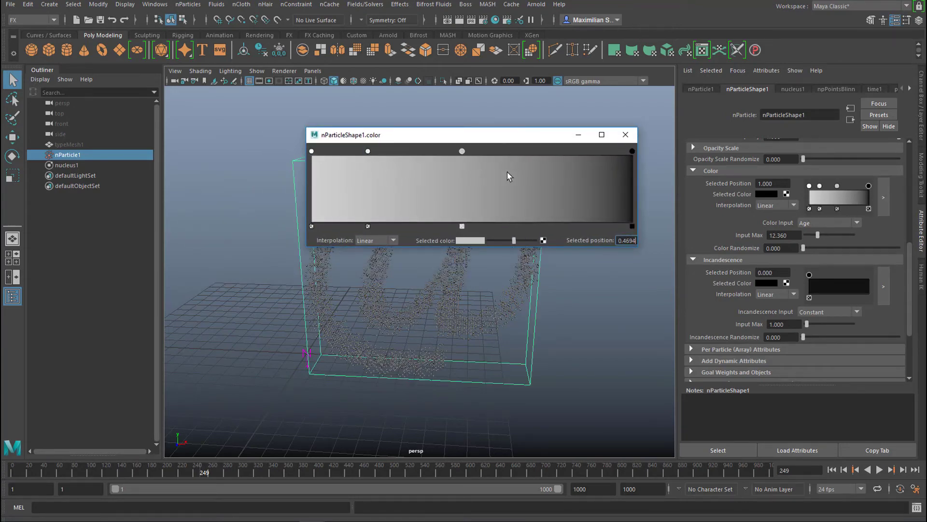
left_click(559, 170)
left_click(581, 169)
left_click(398, 185)
left_click(352, 187)
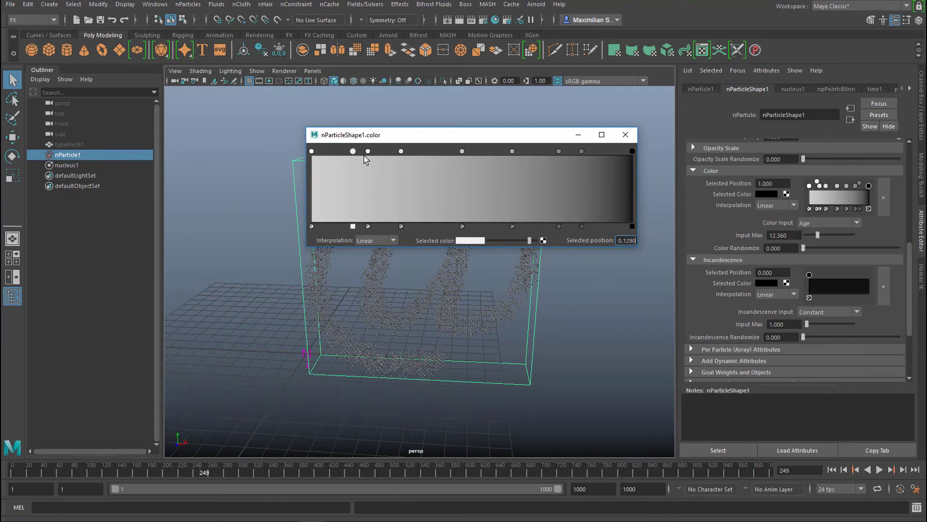
Colour the ramp's second marker, at position 0.1290, red and its fourth marker lime green.
left_click_drag(353, 151, 353, 151)
left_click(471, 240)
left_click_drag(609, 248, 625, 248)
left_click(401, 152)
left_click(459, 241)
left_click(570, 218)
left_click(586, 257)
Colour the sixth marker of the particles' colour ramp light blue.
left_click(512, 151)
left_click(482, 242)
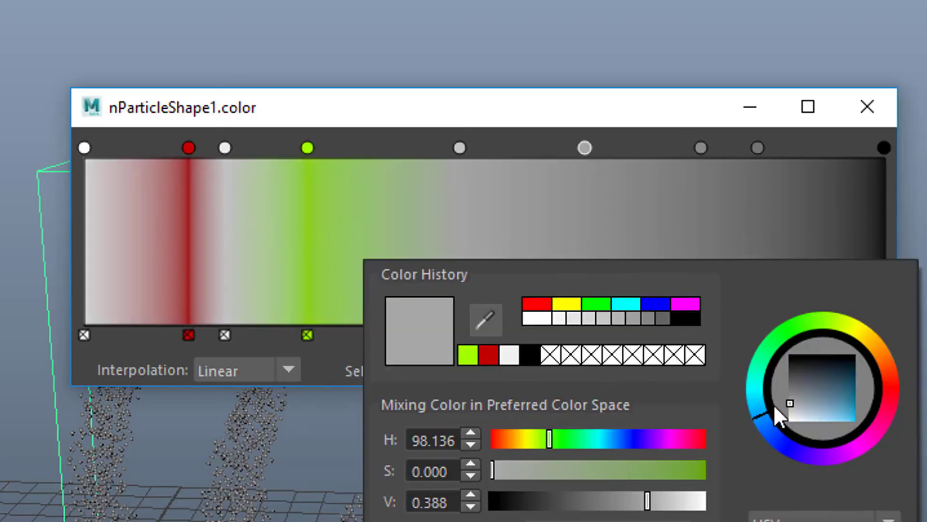
left_click(855, 420)
Colour the ramp marker at position 0.8419 magenta, close the ramp editor and play back the simulation from frame 1.
left_click(758, 148)
left_click(451, 372)
left_click(847, 449)
left_click(758, 146)
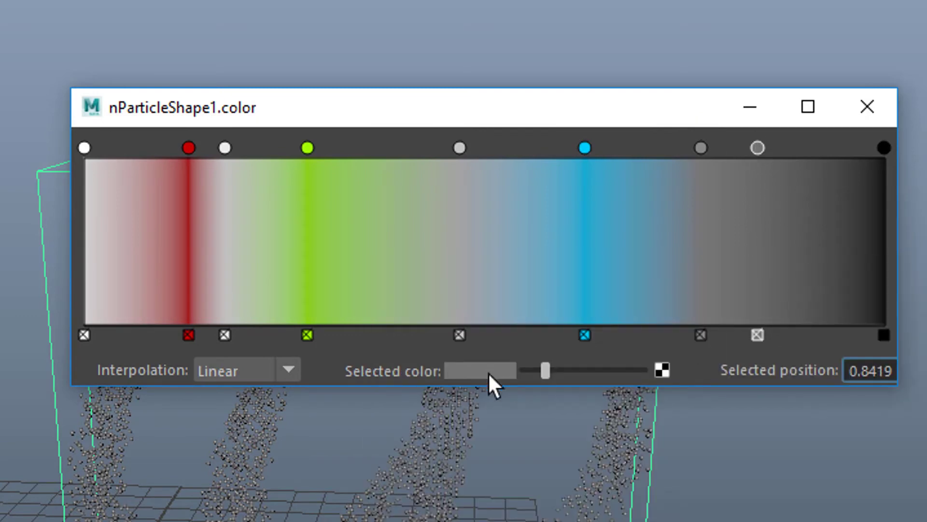
left_click(489, 374)
left_click(735, 425)
left_click(867, 106)
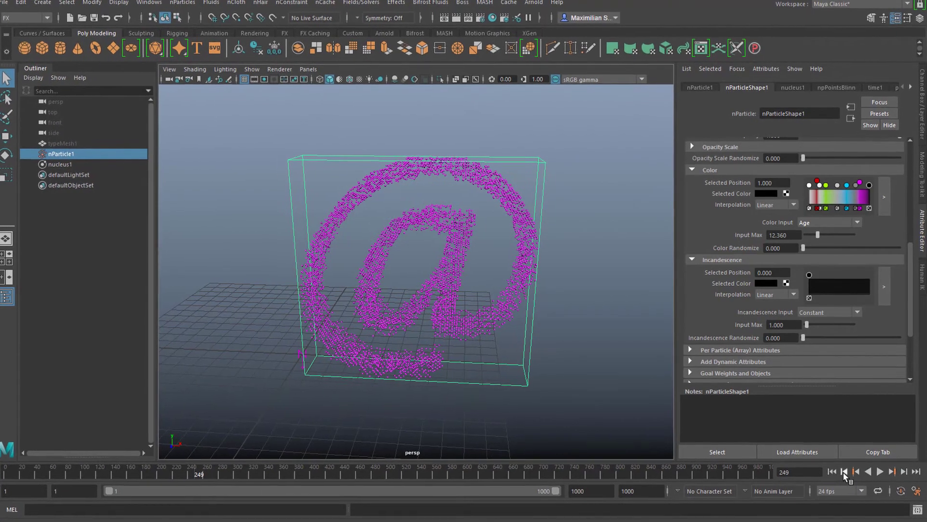
left_click(832, 472)
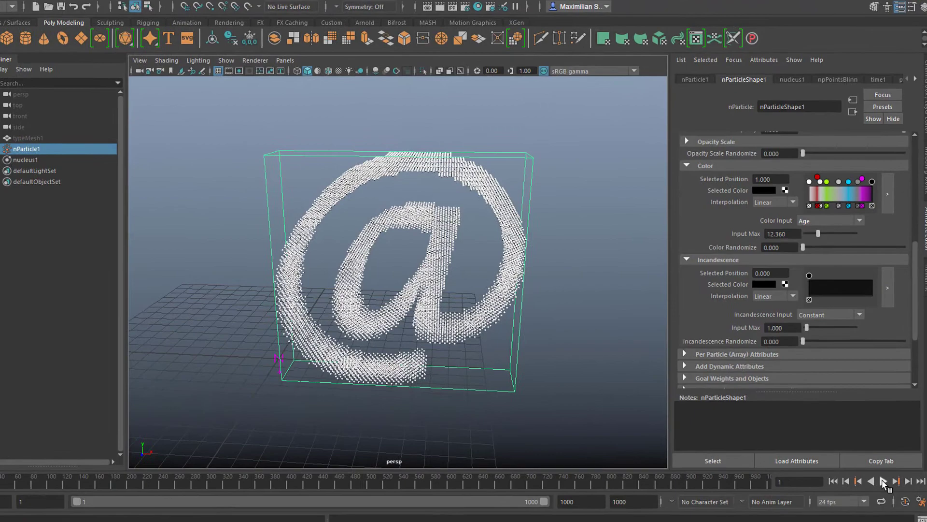
left_click(884, 482)
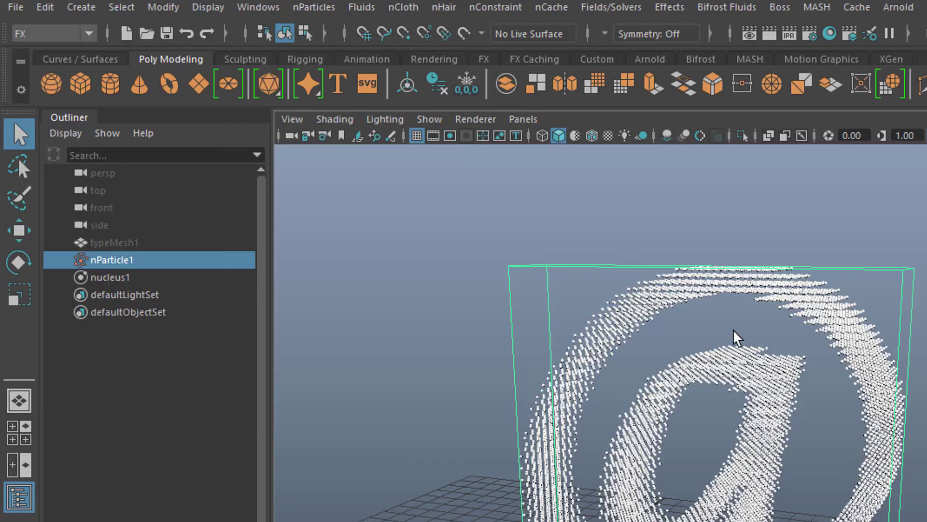
Switch to the Animation menu set and create a clockwise turntable of 500 frames around the particles.
left_click(88, 33)
left_click(72, 88)
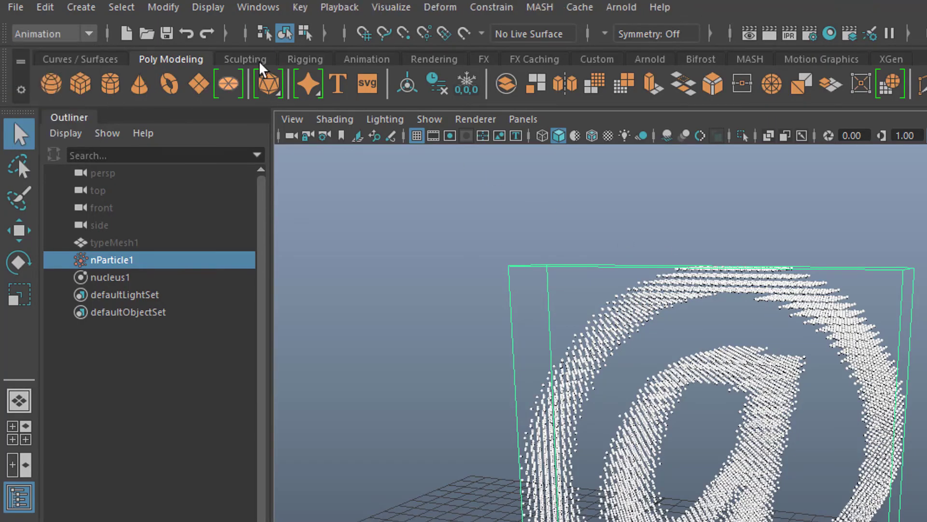
left_click(394, 8)
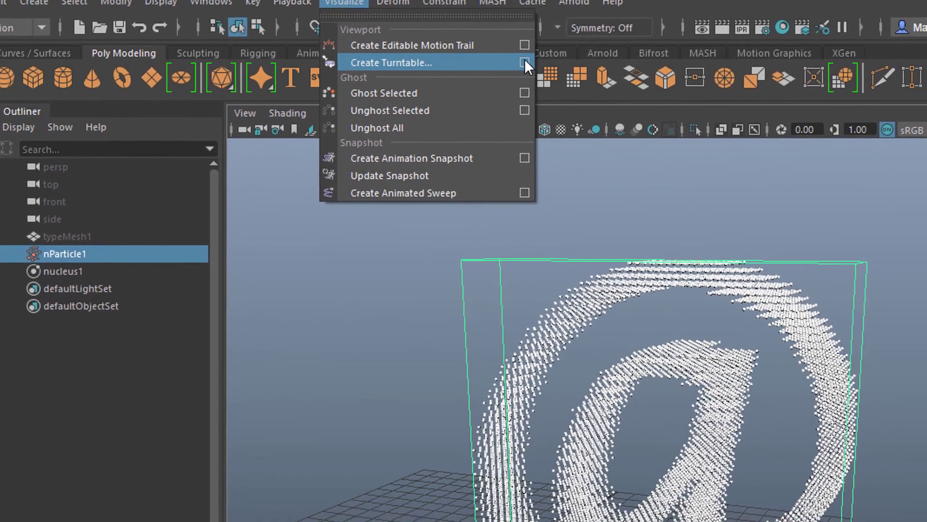
left_click(525, 61)
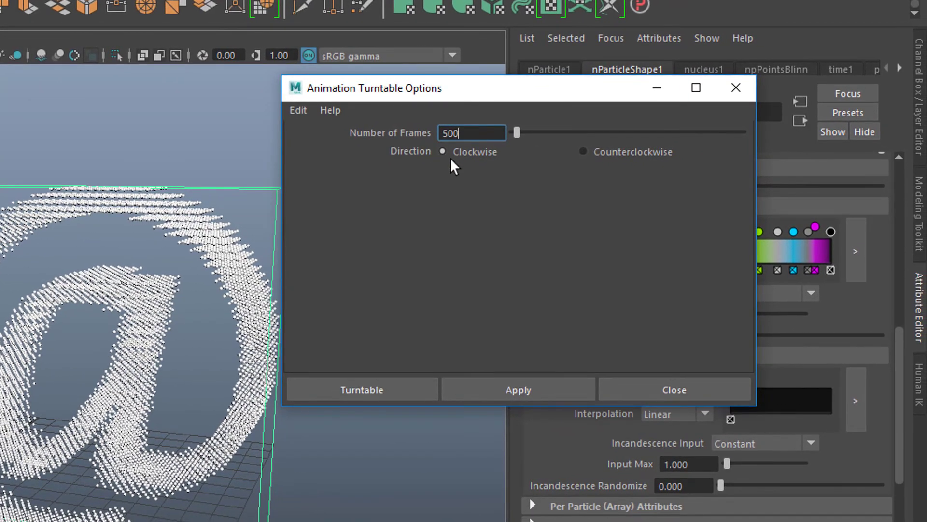
left_click(537, 390)
left_click(667, 387)
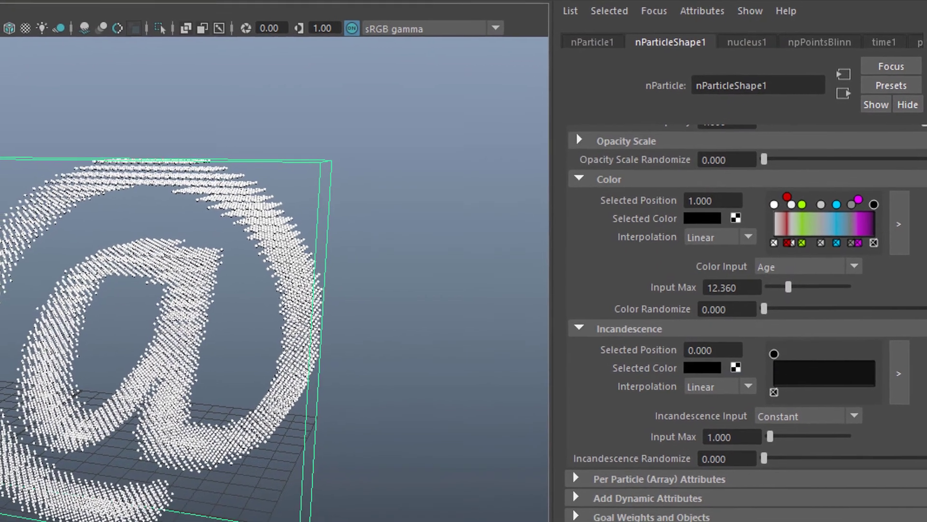